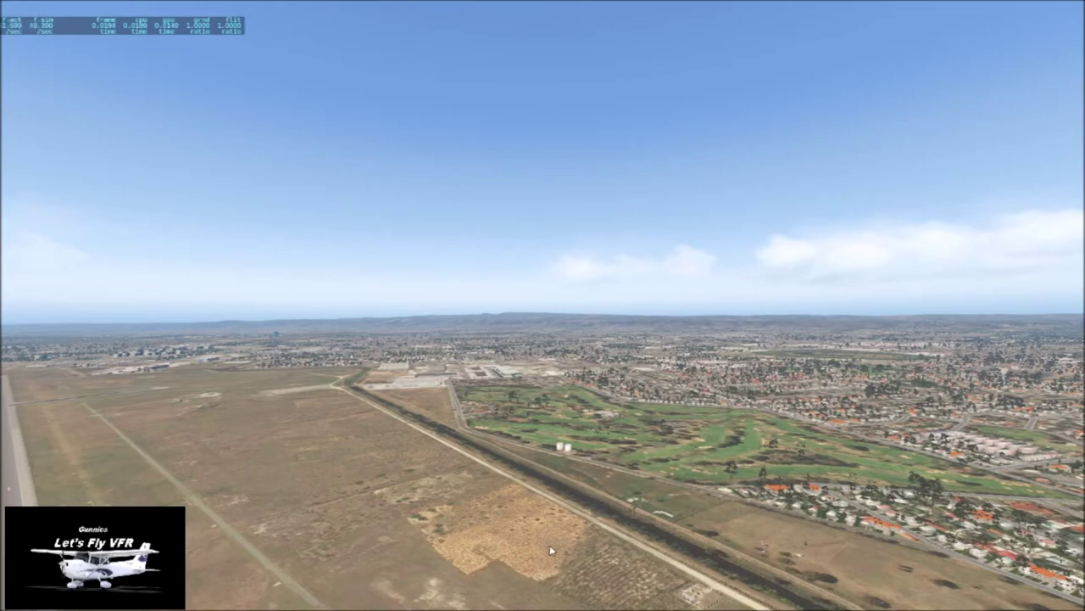
Bring up the Windows Start menu over the X-Plane 11 flight
key("super")
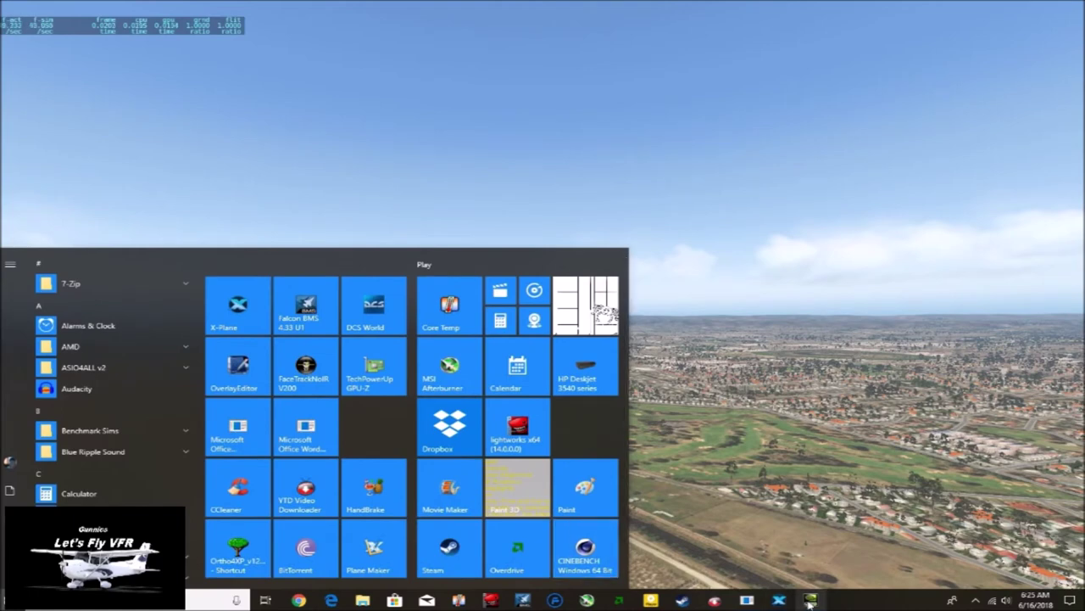
Launch NVIDIA Control Panel from the system tray on its Adjust Desktop Color Settings page, moved higher
left_click(975, 603)
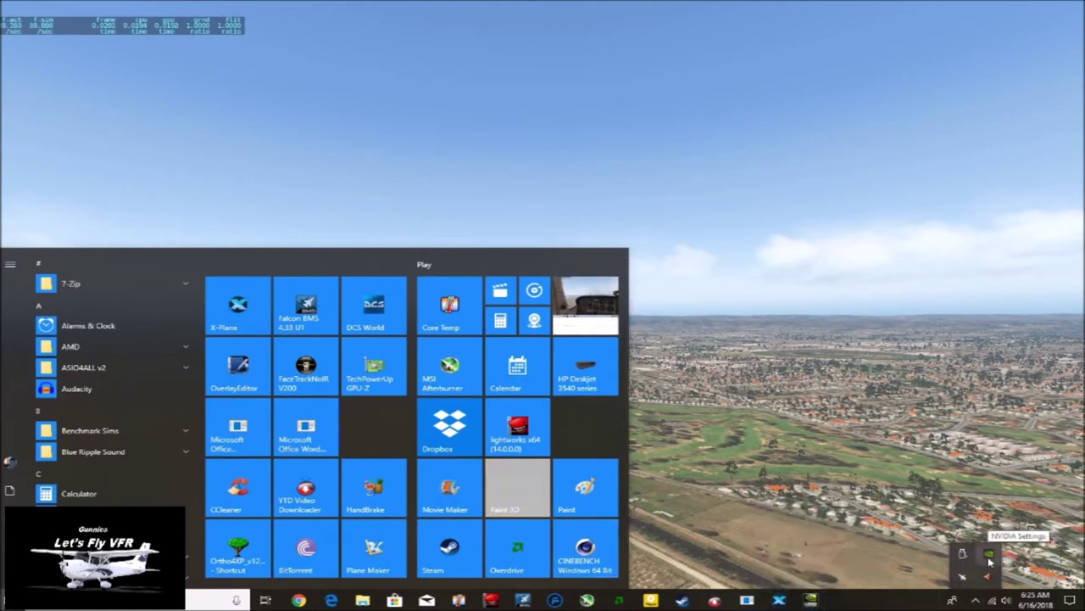
left_click(989, 559)
left_click(812, 600)
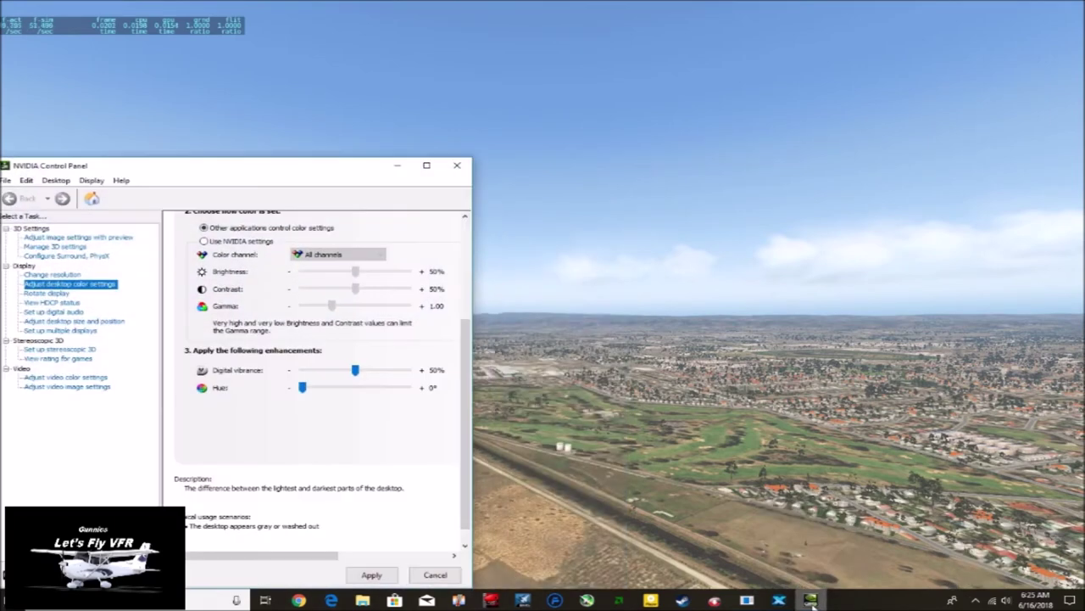
left_click_drag(274, 172, 273, 109)
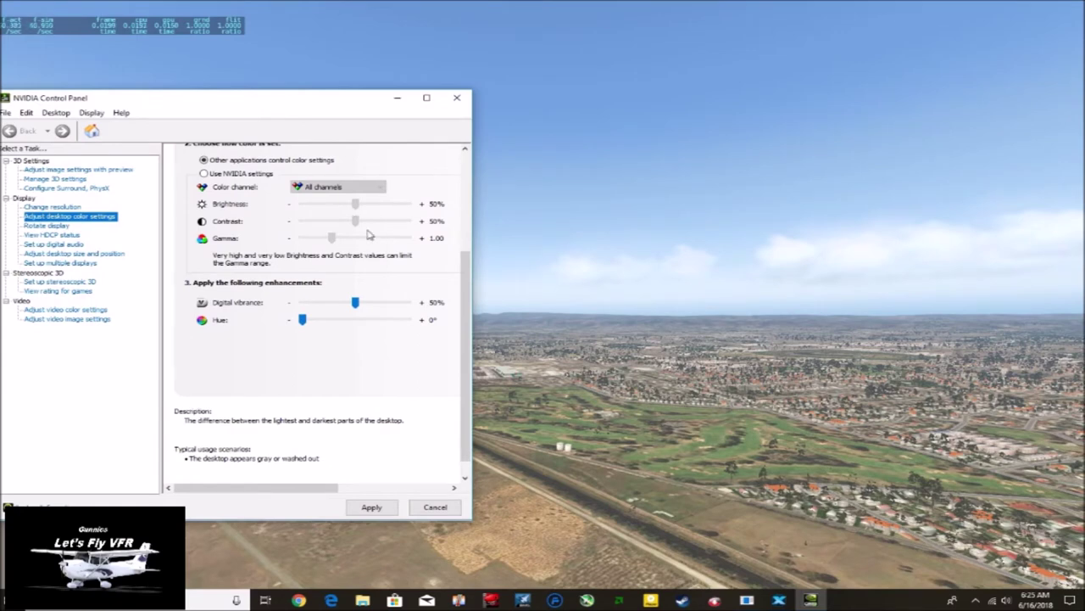
left_click_drag(467, 339, 467, 312)
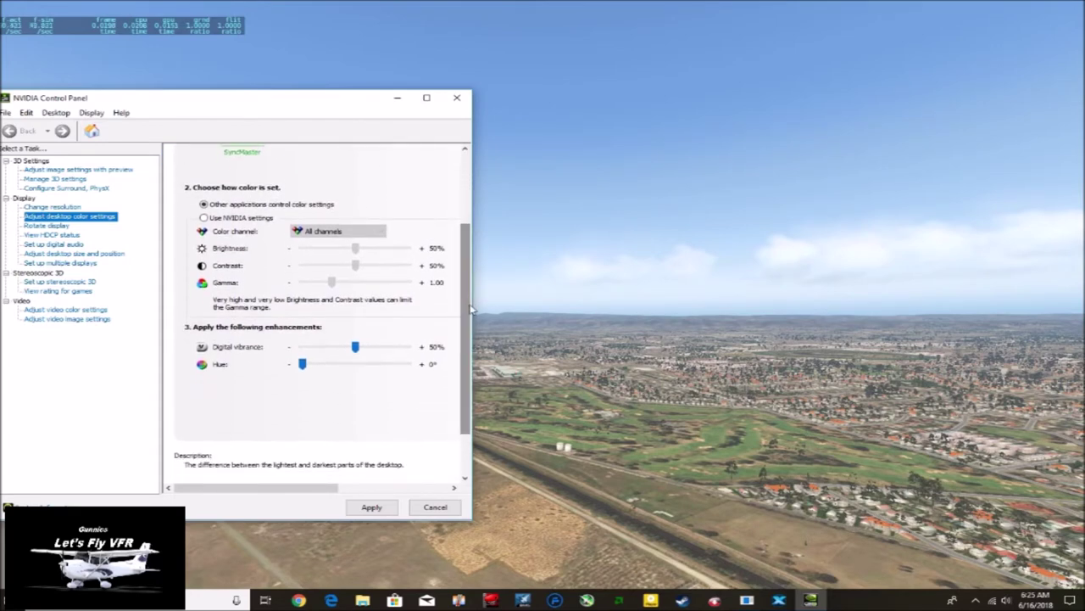
Switch desktop colour control to 'Use NVIDIA settings' and select the Digital vibrance slider
left_click(204, 218)
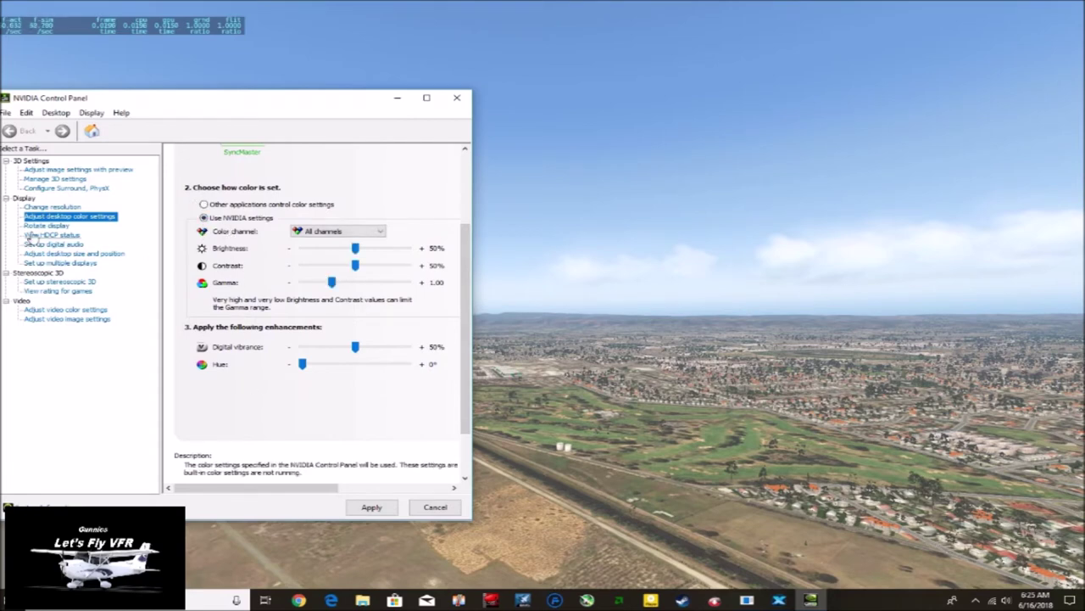
scroll(463, 379, "up", 3)
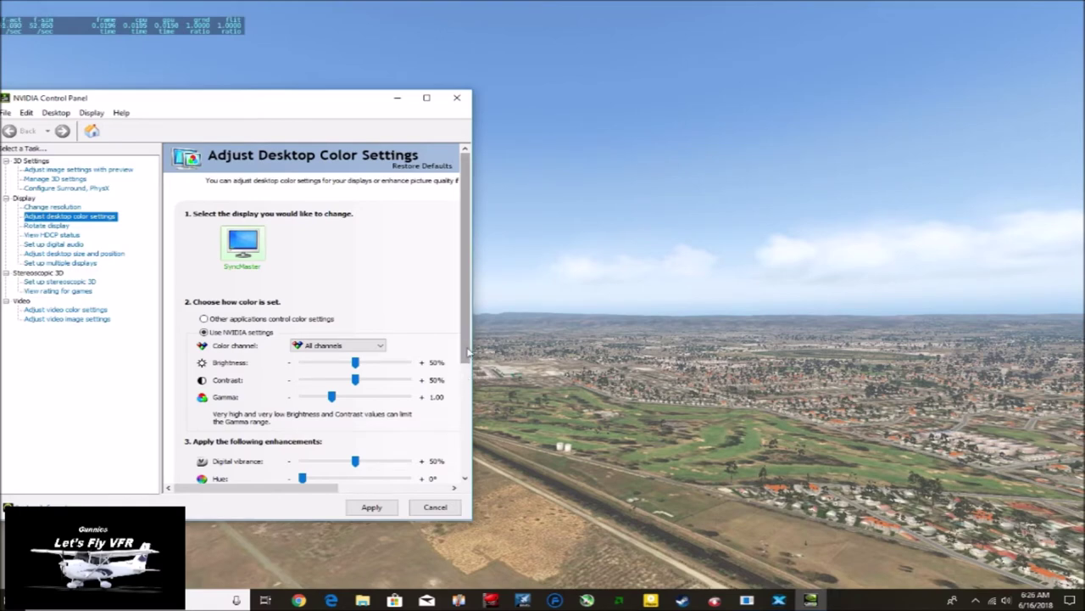
scroll(468, 359, "down", 1)
left_click_drag(468, 359, 465, 418)
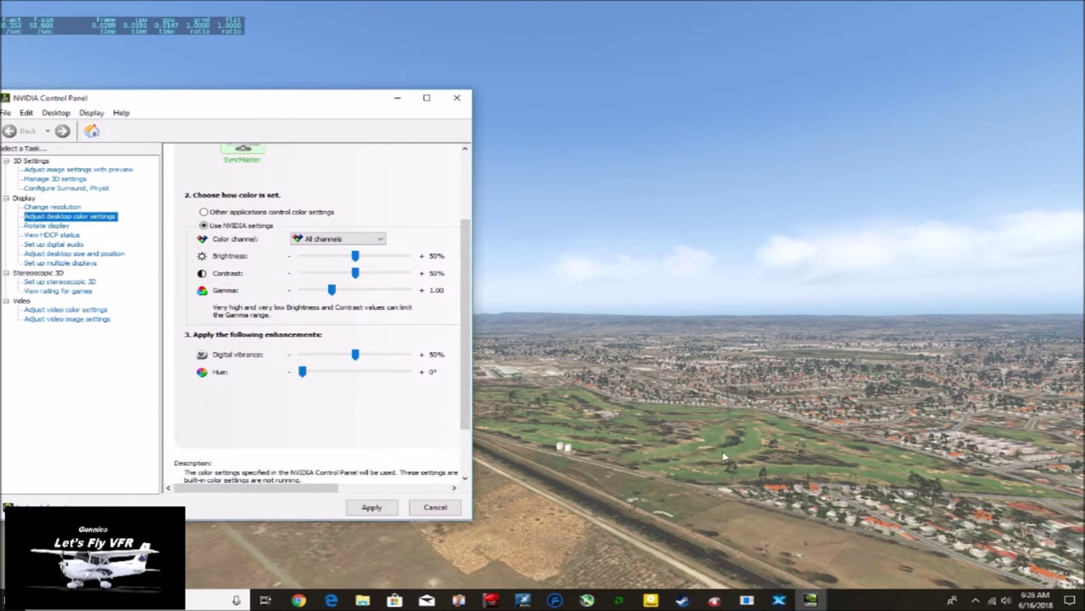
left_click(357, 356)
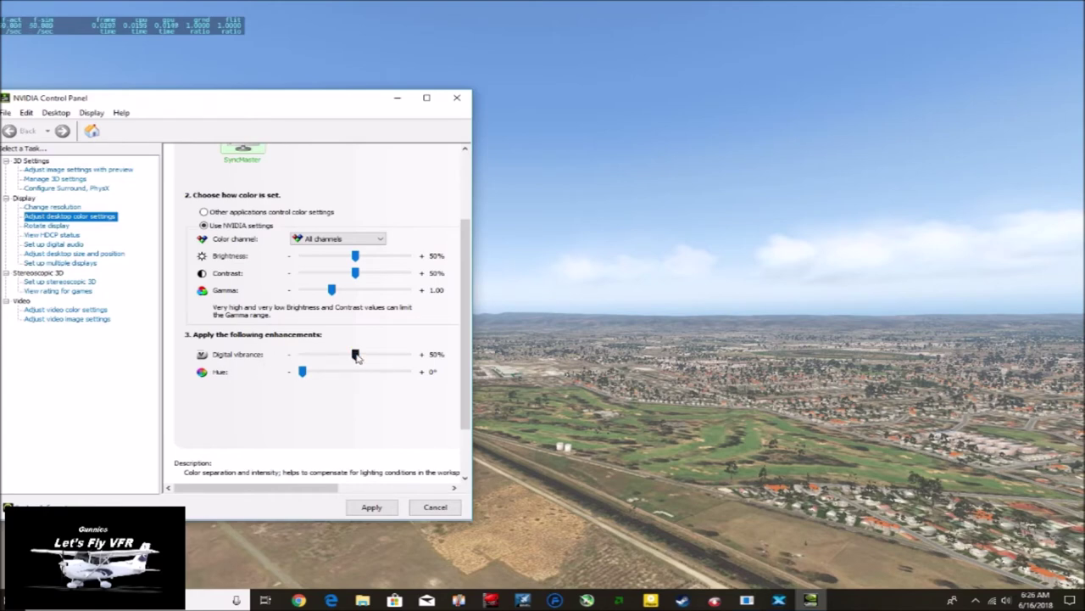
Raise Digital vibrance to 79%, with brightness at 52% and contrast at 47%
left_click_drag(356, 355, 363, 361)
left_click_drag(361, 361, 382, 366)
left_click_drag(381, 365, 395, 368)
left_click_drag(327, 109, 257, 120)
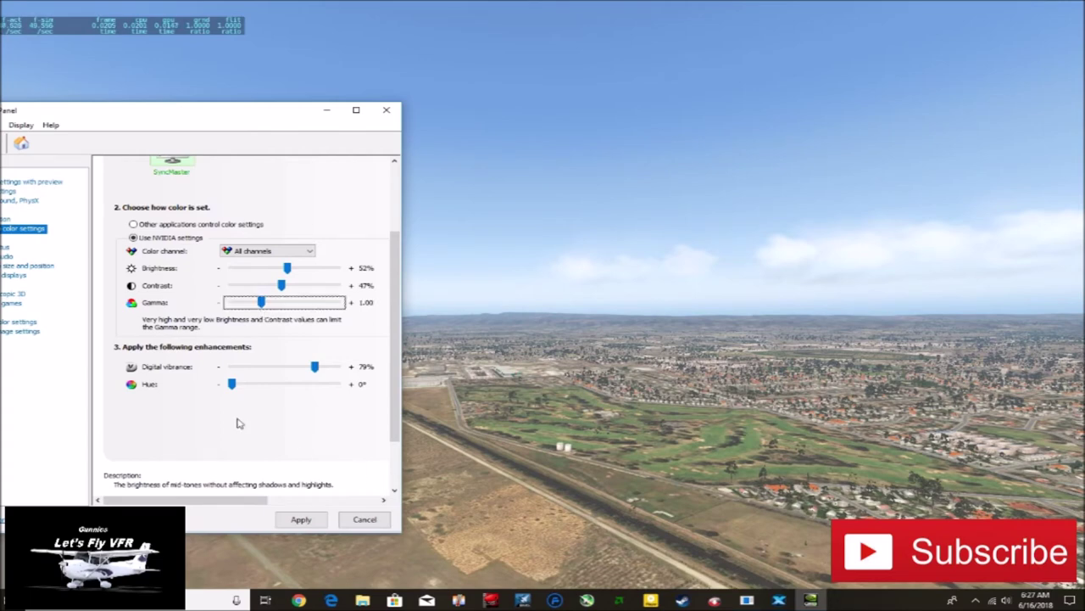
Leave Hue at 0° and apply the 79% vibrance, 52% brightness, 47% contrast settings
left_click(231, 386)
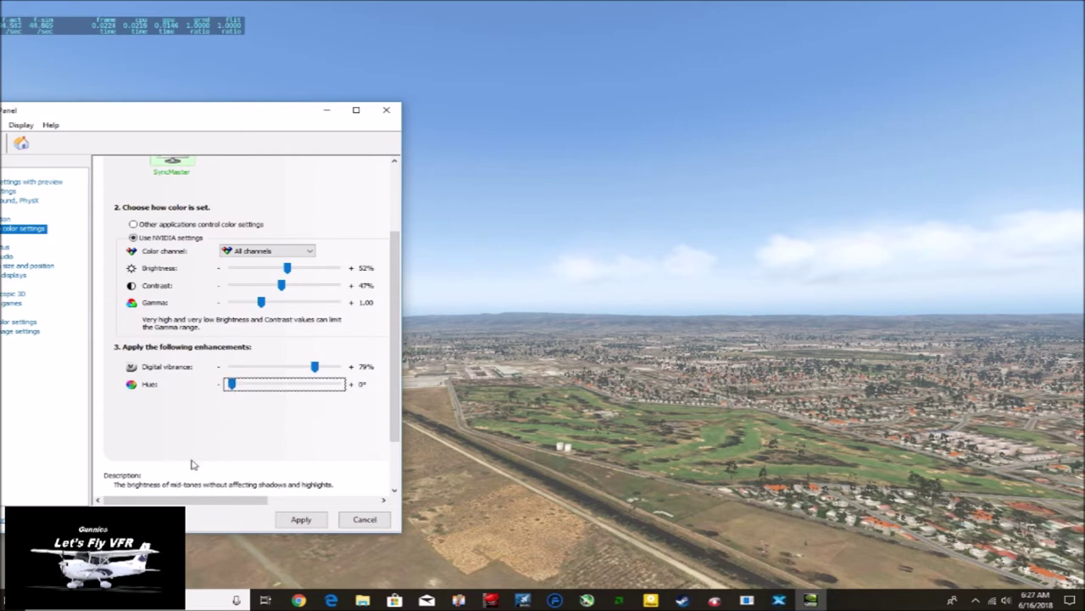
left_click_drag(392, 433, 392, 477)
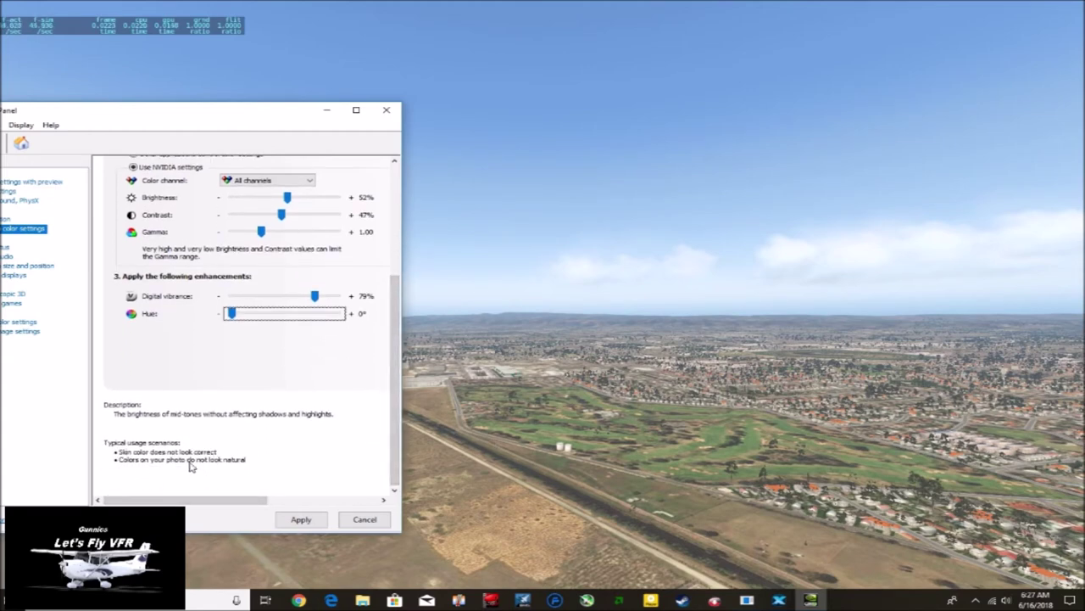
left_click_drag(395, 472, 395, 363)
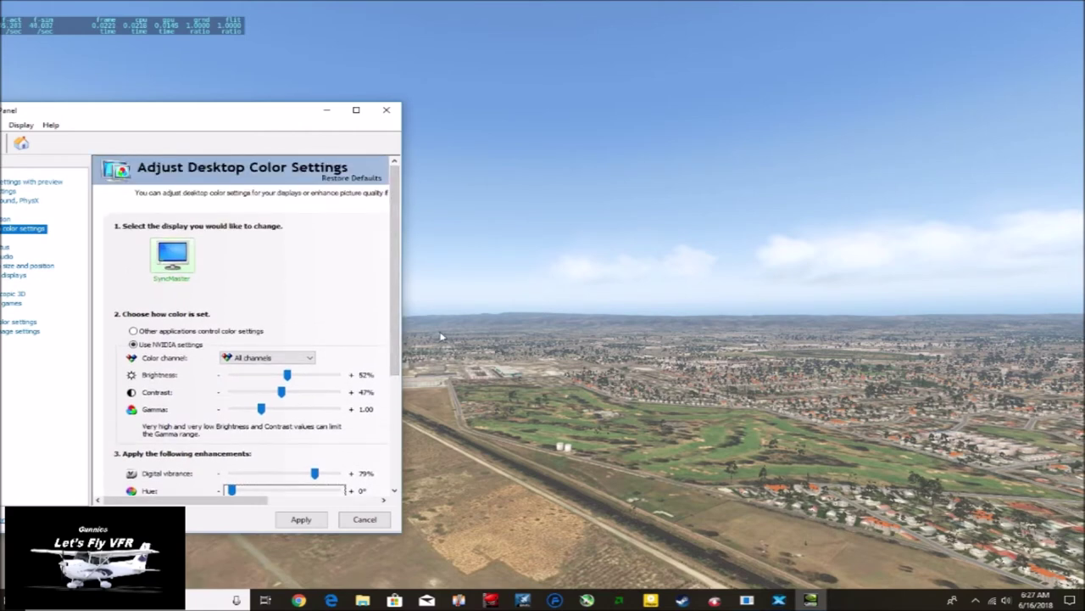
left_click_drag(288, 111, 408, 90)
left_click(420, 499)
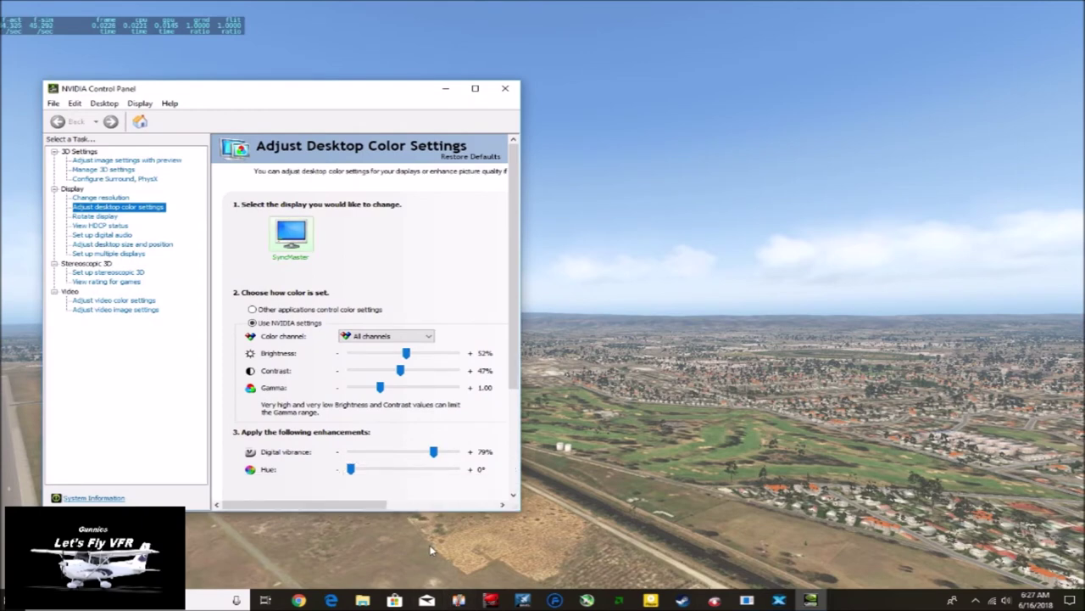
Minimize NVIDIA Control Panel to reveal the X-Plane 11 Cessna cockpit on the runway
left_click(447, 90)
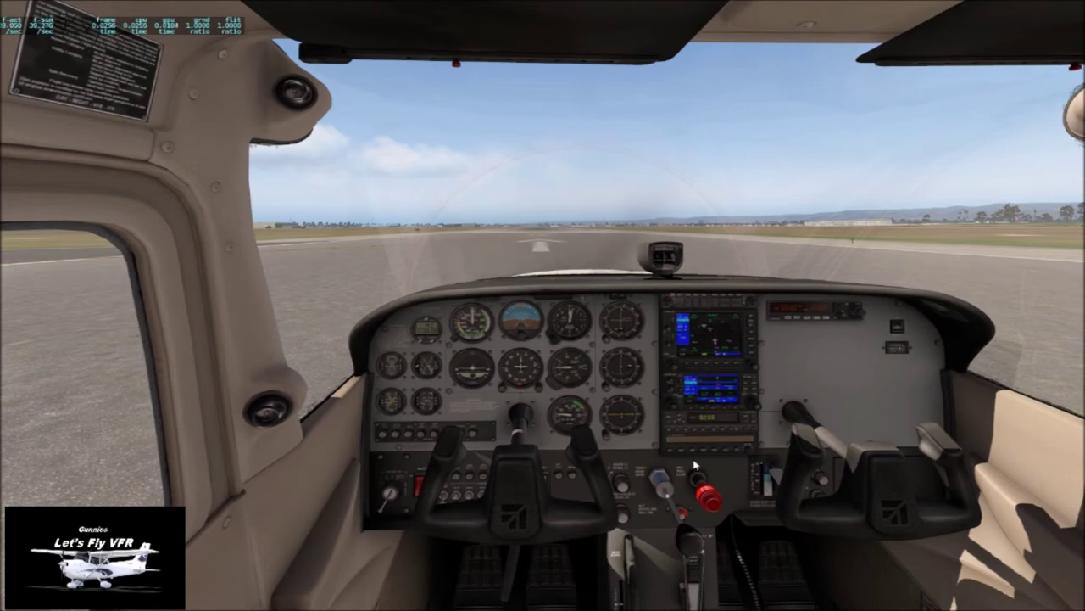
Bring NVIDIA Control Panel back over X-Plane and restore desktop colour defaults
key("super")
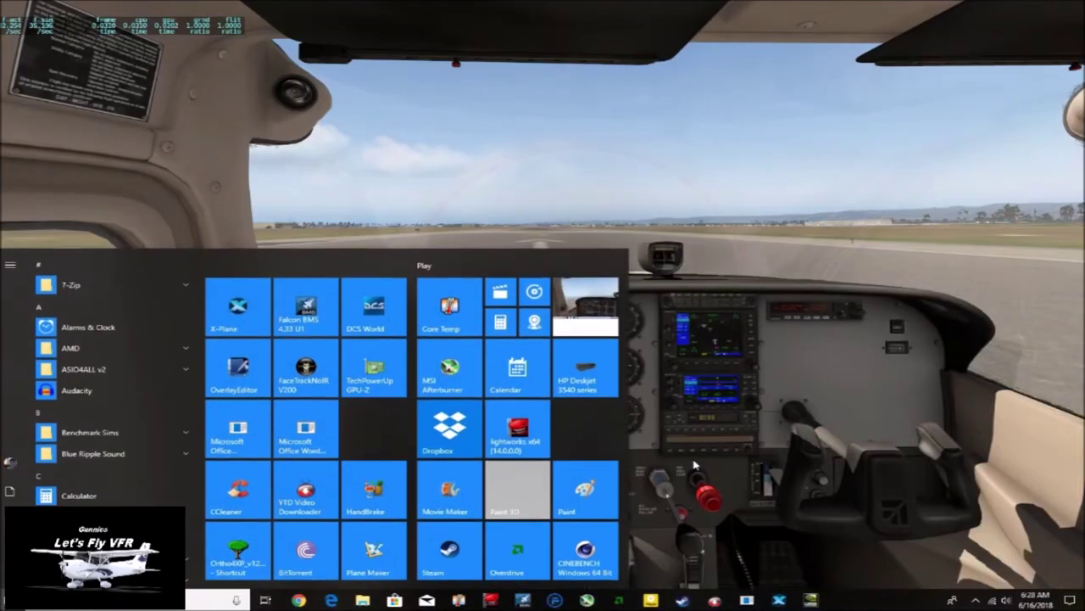
left_click(810, 600)
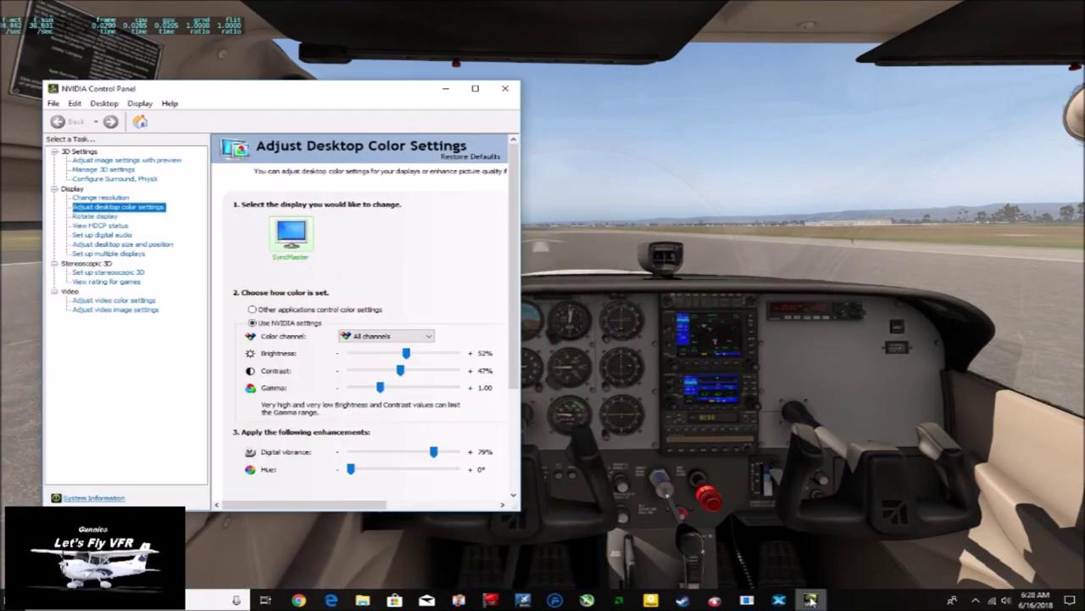
left_click_drag(341, 91, 305, 57)
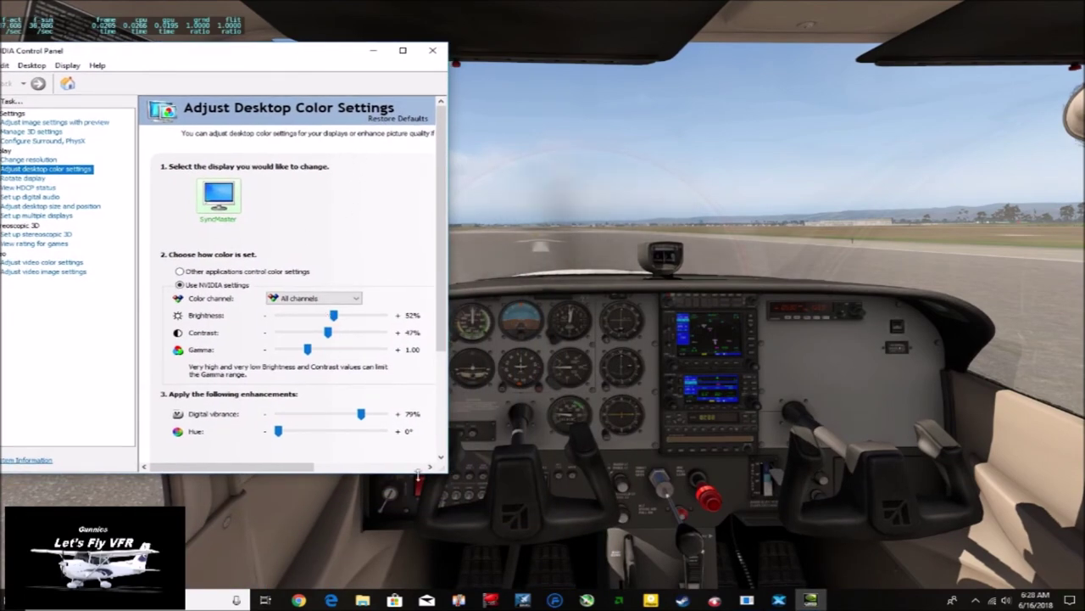
left_click_drag(284, 466, 414, 492)
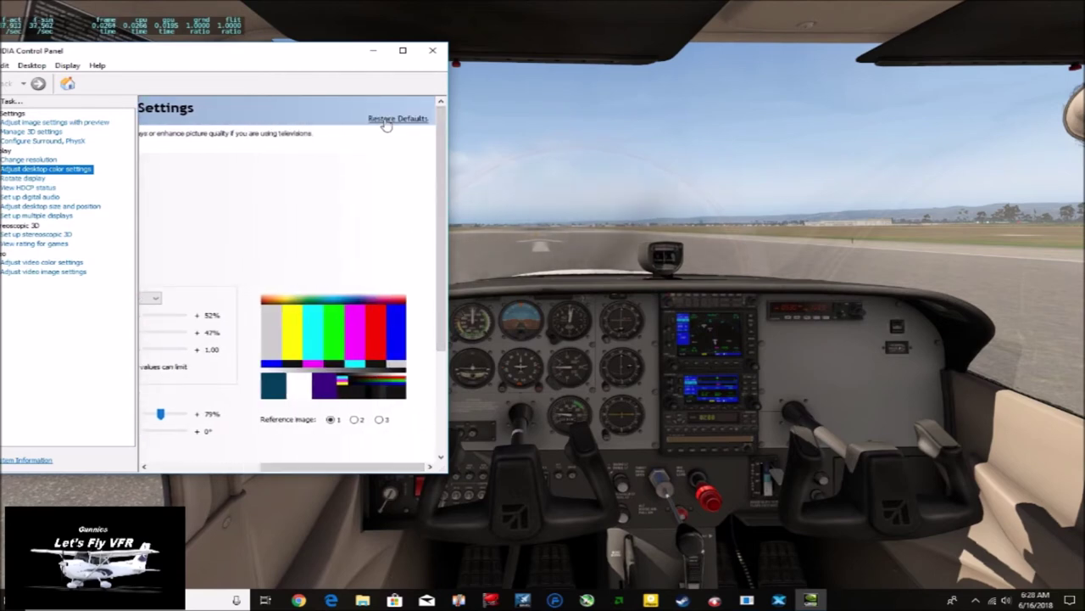
left_click(383, 122)
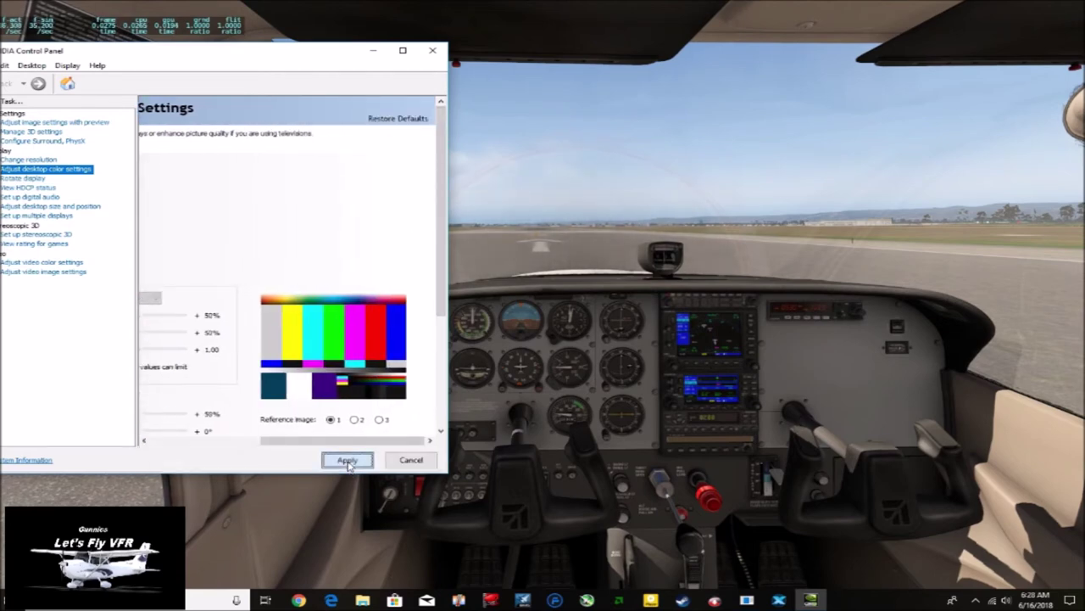
Apply the defaults, narrow the window, and hand colour control back to NVIDIA settings
left_click(348, 462)
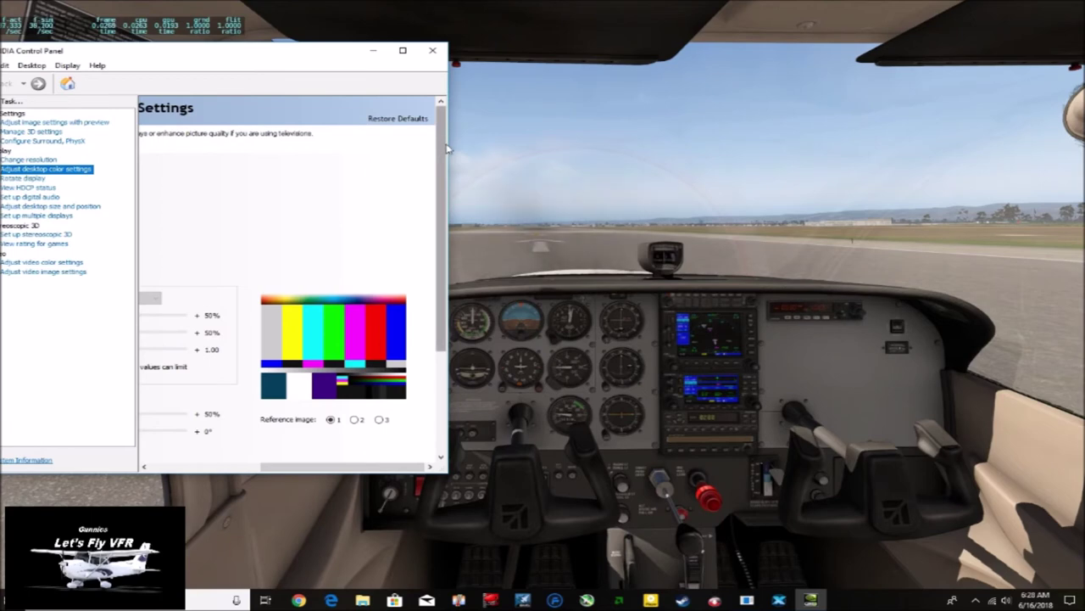
left_click_drag(450, 151, 398, 151)
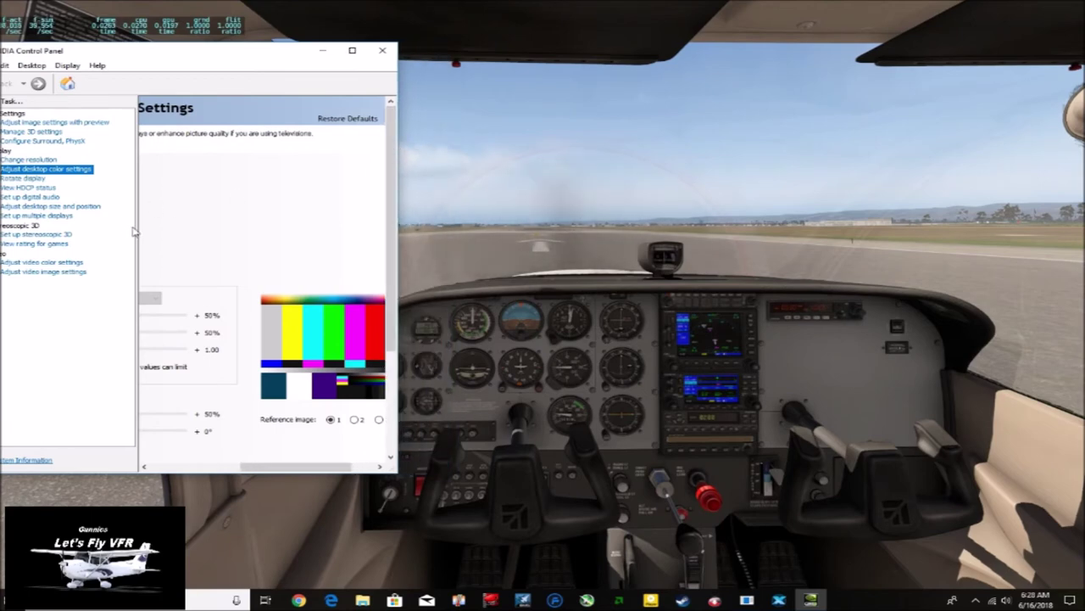
left_click_drag(136, 229, 80, 235)
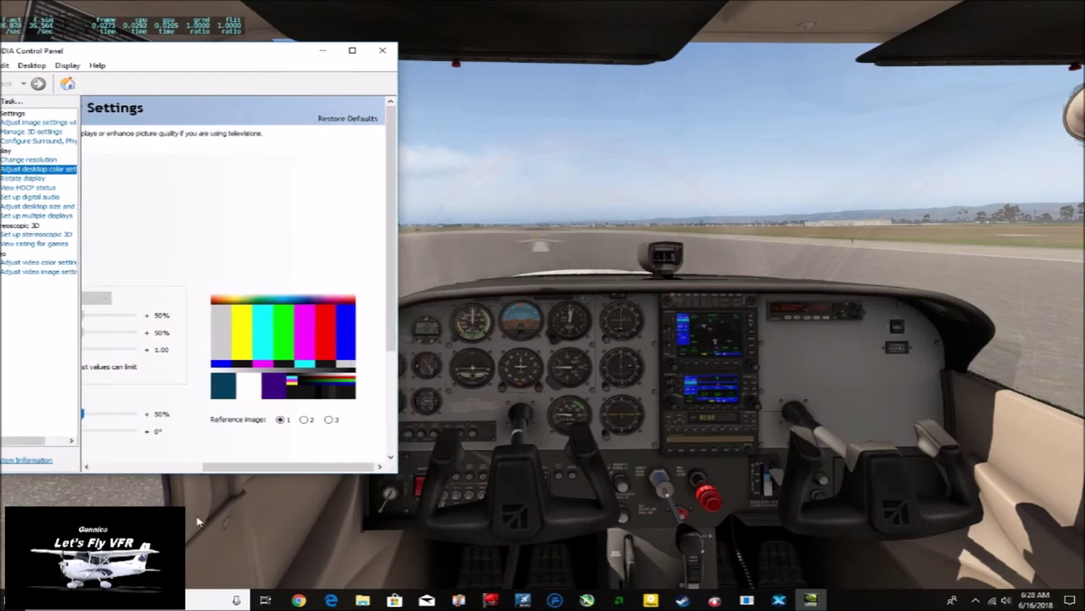
left_click_drag(227, 473, 117, 473)
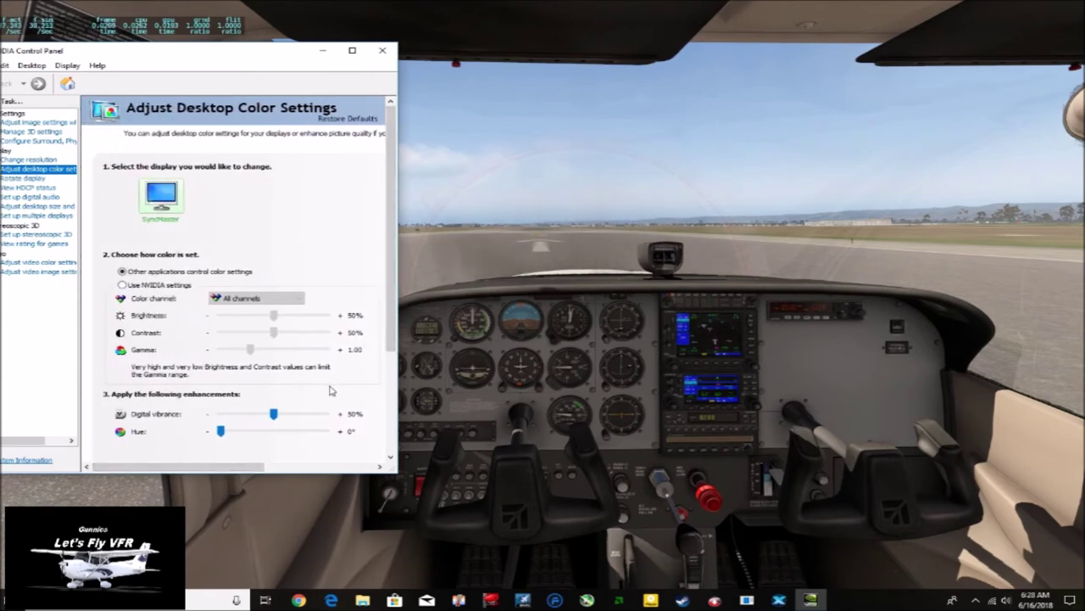
left_click(123, 285)
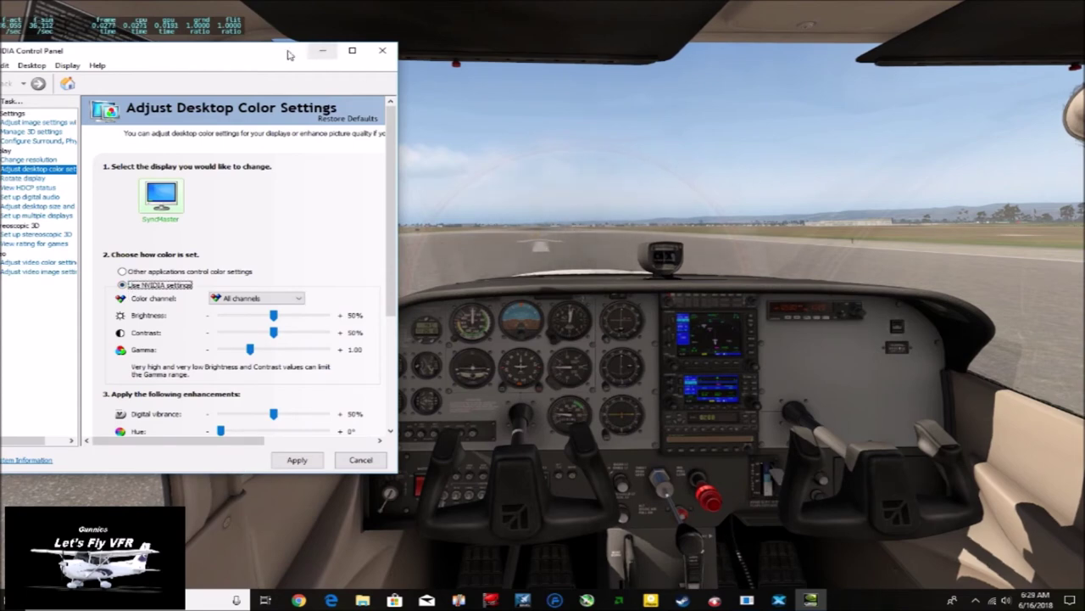
left_click_drag(275, 60, 182, 68)
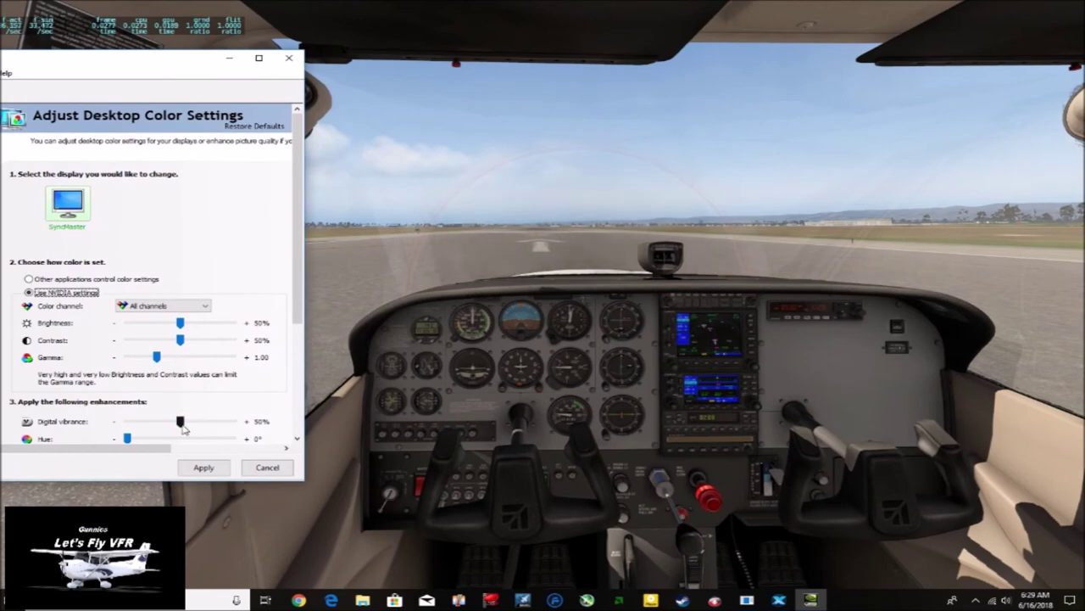
Fine-tune Digital vibrance through several values up to 66%
left_click(182, 423)
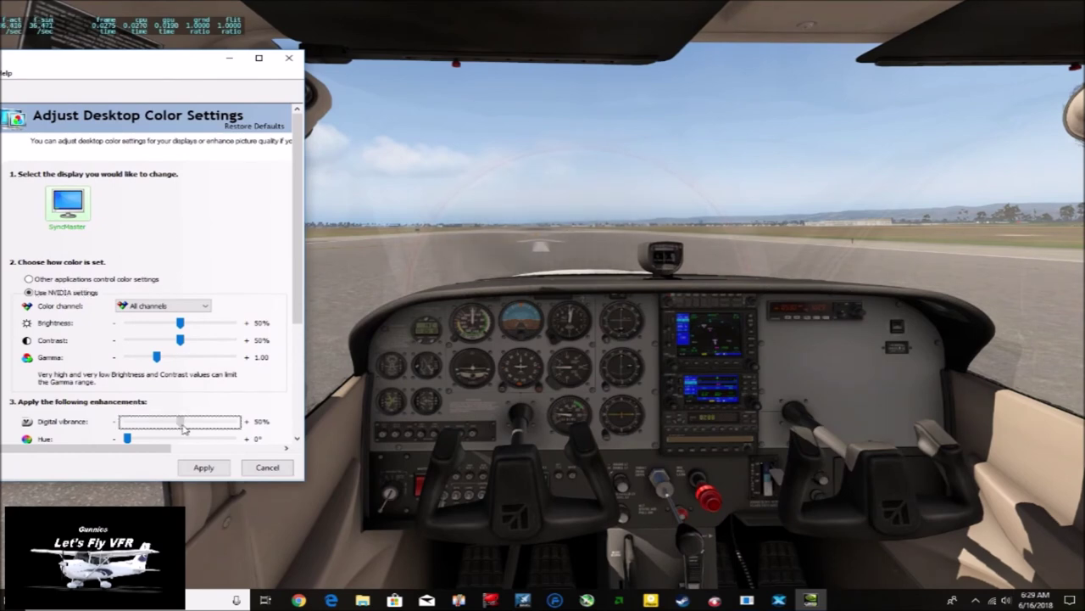
left_click_drag(184, 426, 191, 431)
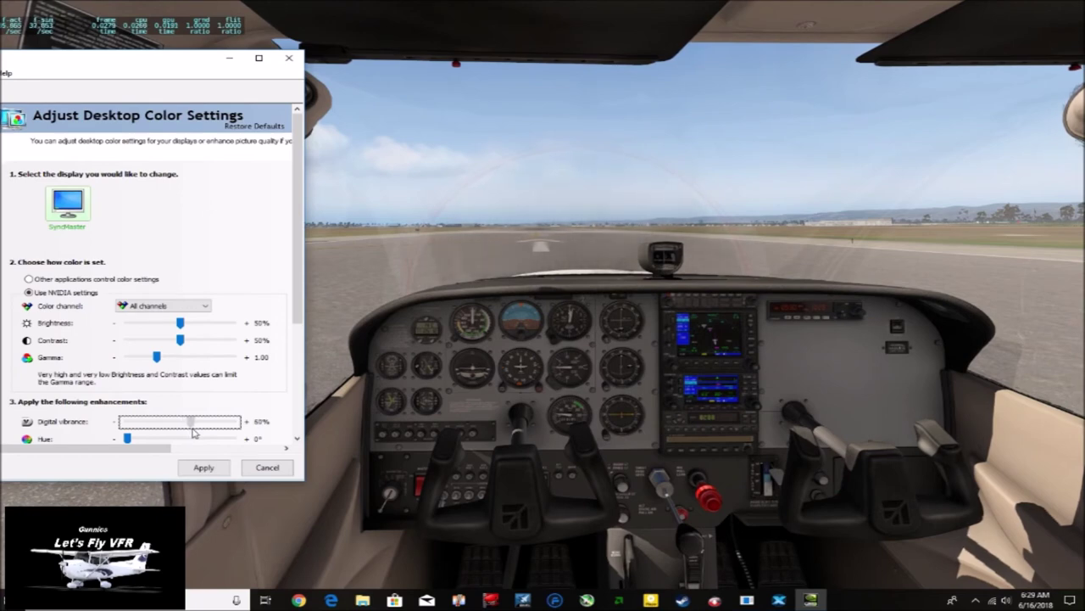
left_click_drag(191, 431, 194, 430)
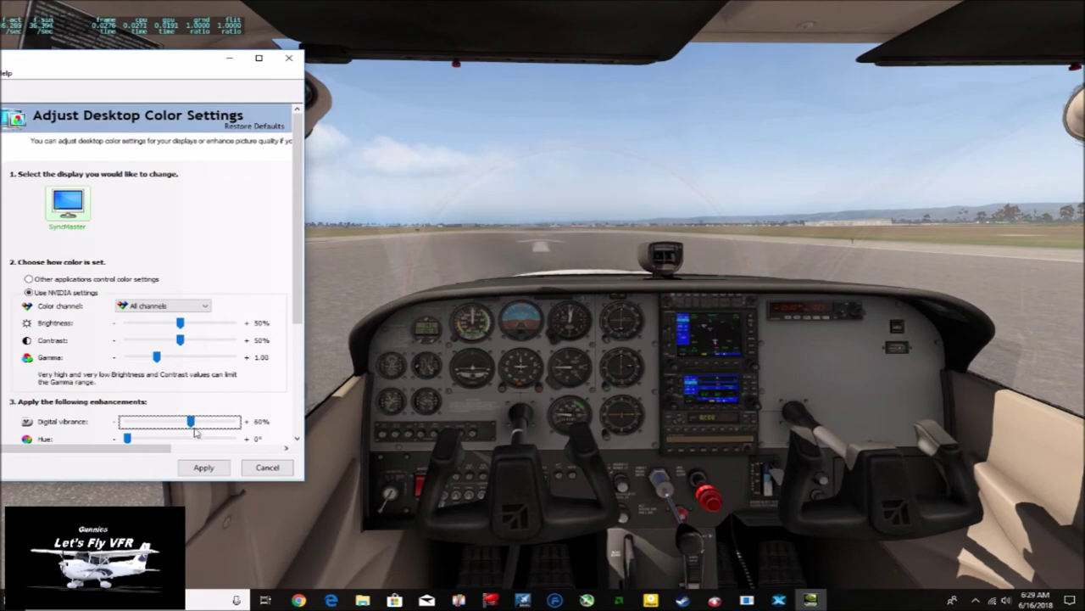
left_click_drag(191, 424, 198, 424)
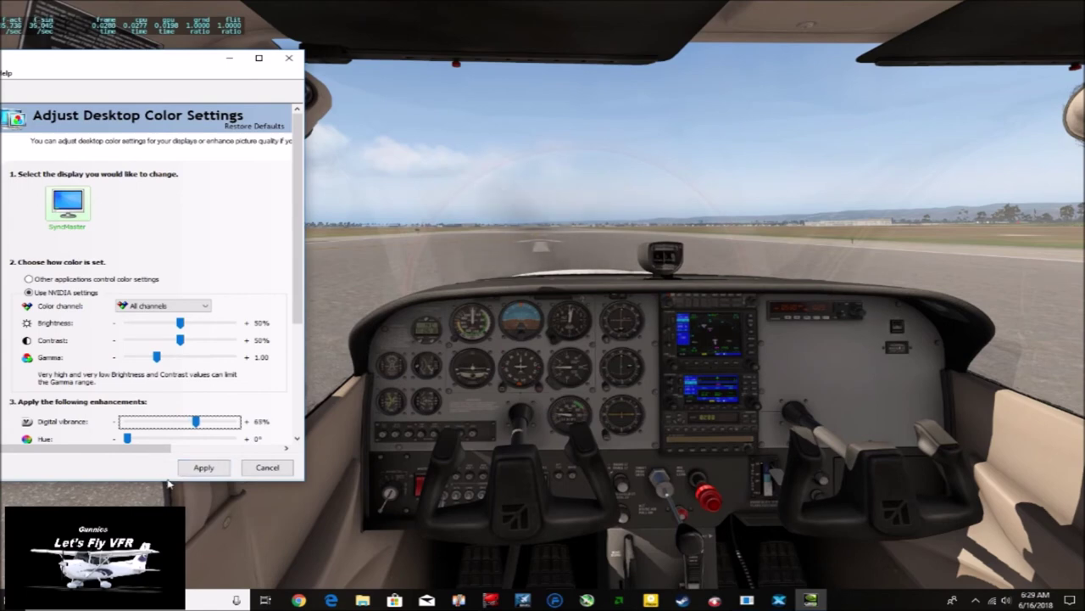
key("Right")
key("Right")
key("Right")
key("Right")
key("Right")
key("Right")
key("Right")
key("Right")
key("Right")
key("Right")
key("Right")
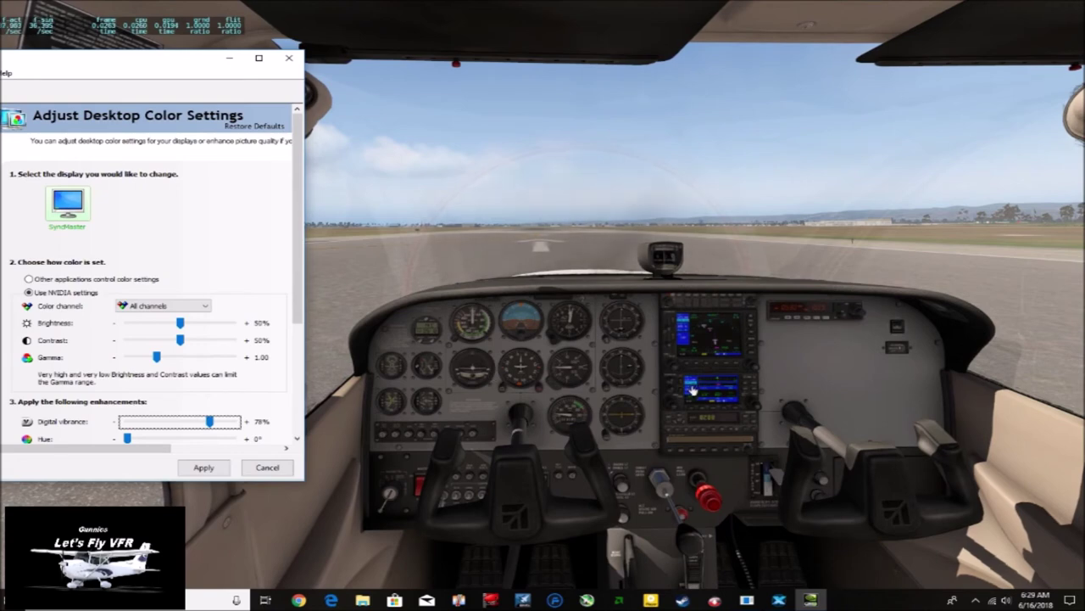
key("Right")
key("Right")
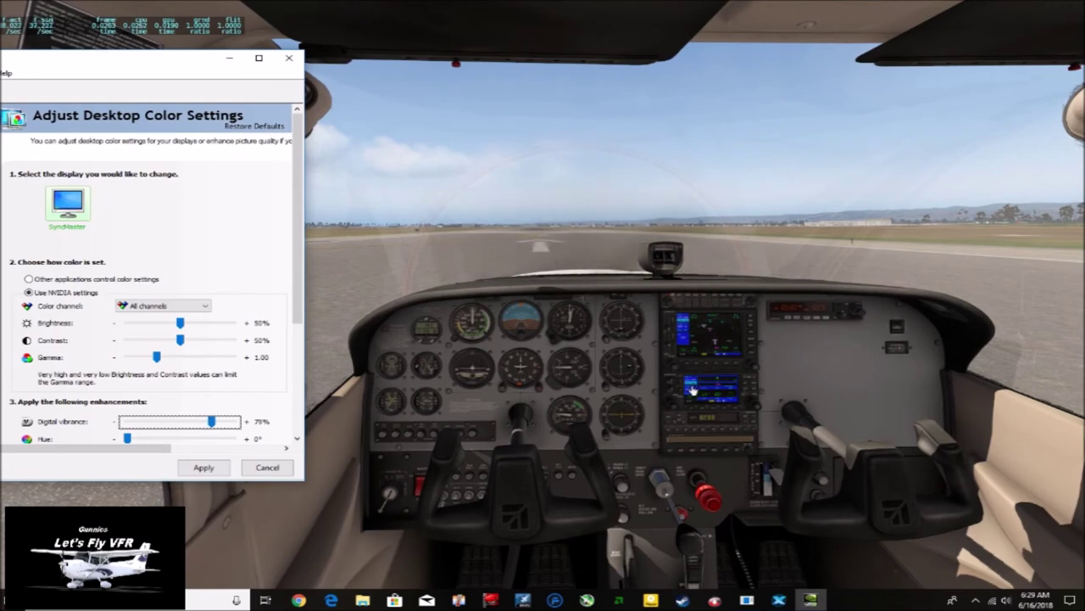
key("Left")
key("Left")
key("Left")
key("Left")
key("Left")
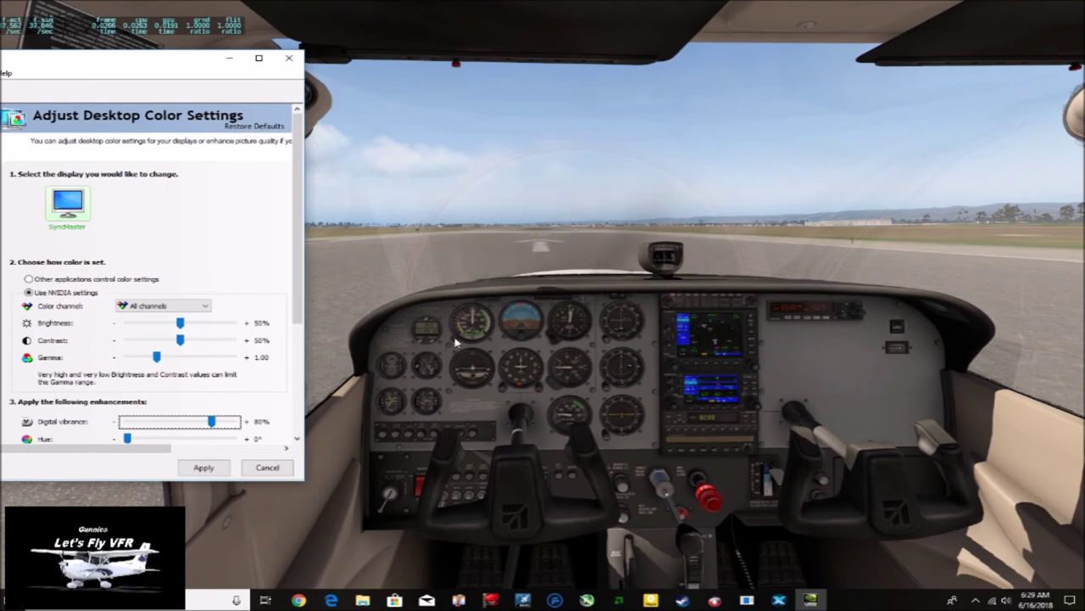
key("Right")
key("Right")
key("Right")
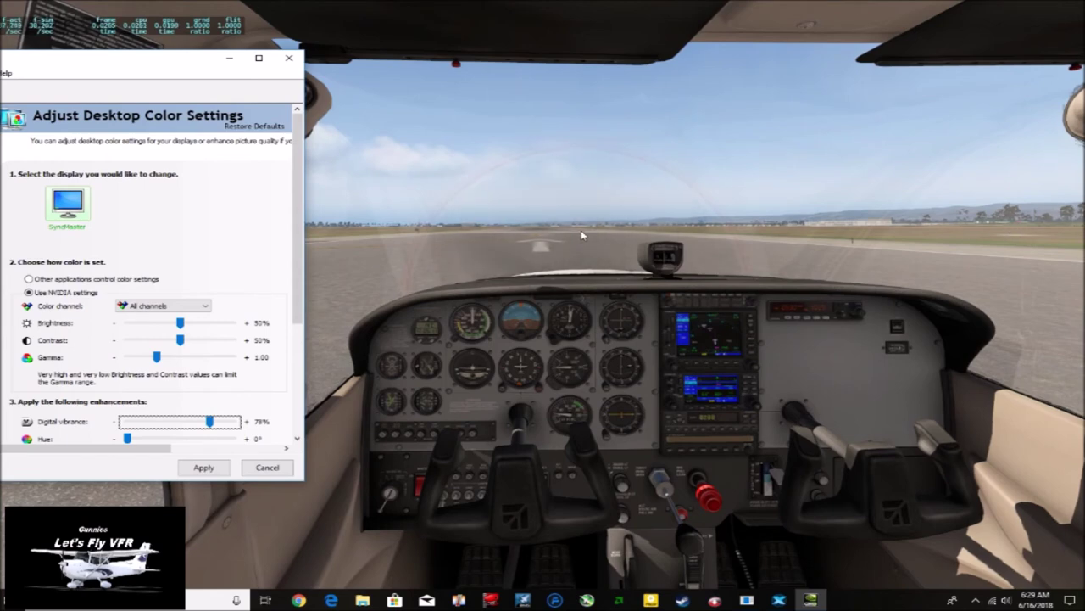
key("Left")
key("Left")
key("Left")
key("Left")
key("Left")
key("Left")
key("Left")
key("Left")
key("Left")
key("Left")
key("Left")
key("Left")
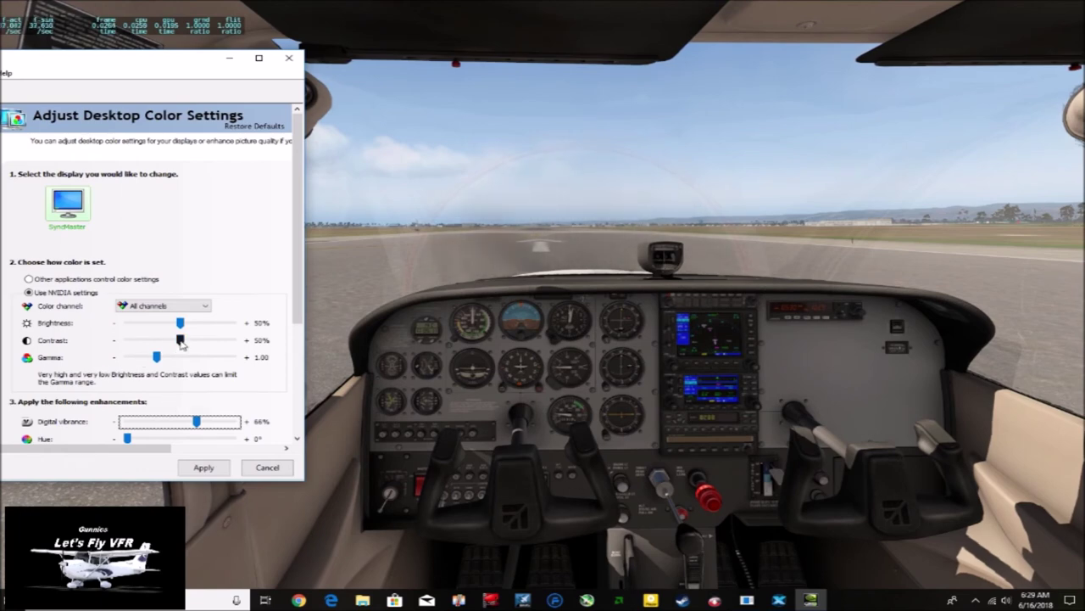
left_click(180, 340)
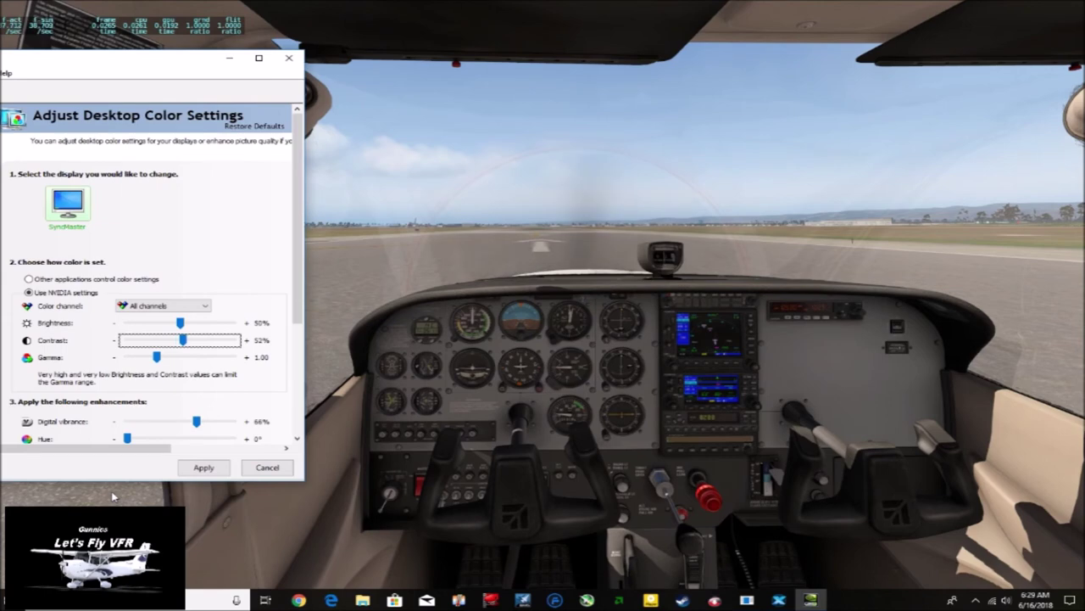
Test contrast values between 17% and 85% before settling on 32%
key("Right")
key("Right")
key("Right")
key("Right")
key("Right")
key("Right")
key("Right")
key("Right")
key("Right")
key("Right")
key("Right")
key("Right")
key("Right")
key("Right")
key("Right")
key("Right")
key("Right")
key("Right")
key("Right")
key("Right")
key("Right")
key("Right")
key("Right")
key("Right")
key("Right")
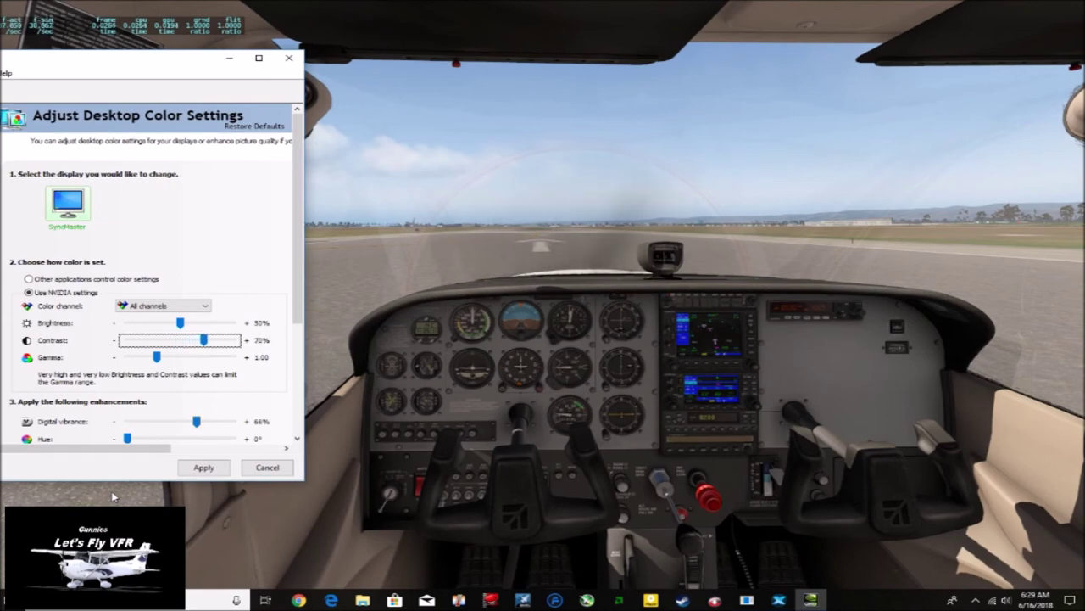
key("Left")
key("Left")
key("Left")
key("Left")
key("Left")
key("Left")
key("Left")
key("Left")
key("Left")
key("Left")
key("Left")
key("Left")
key("Left")
key("Left")
key("Left")
key("Left")
key("Left")
key("Left")
key("Left")
key("Left")
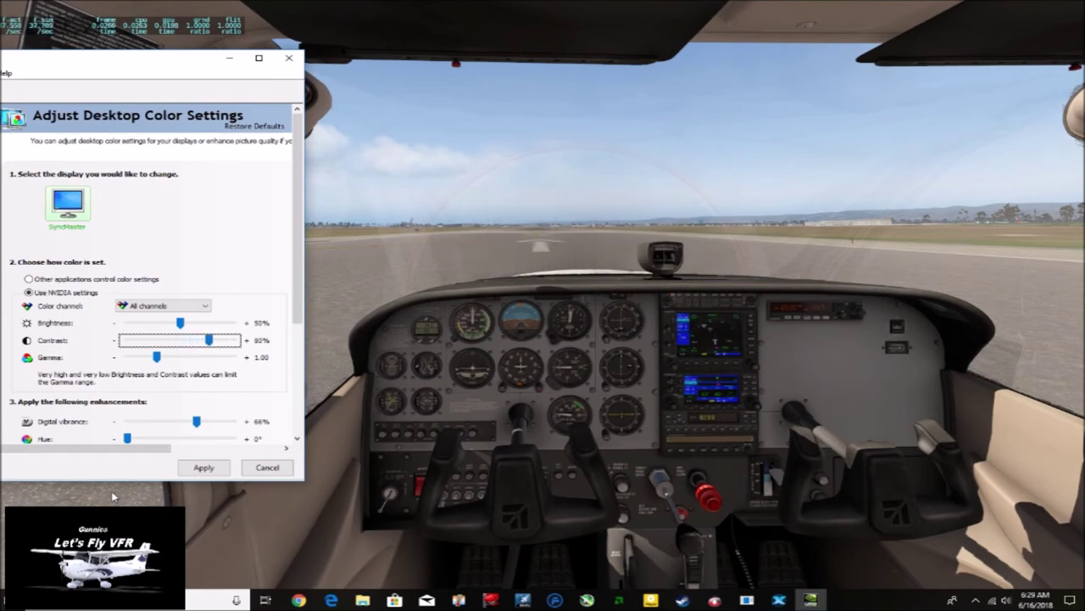
key("Left")
key("Left")
key("Left")
key("Left")
key("Left")
key("Left")
key("Left")
key("Left")
key("Left")
key("Left")
key("Left")
key("Left")
key("Left")
key("Left")
key("Left")
key("Left")
key("Left")
key("Left")
key("Left")
key("Left")
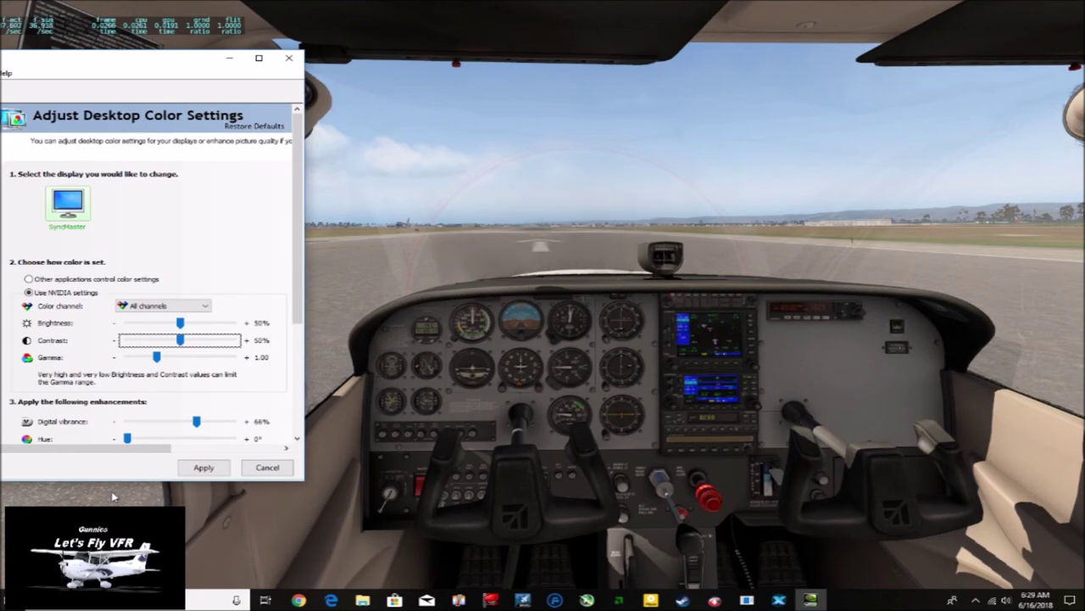
key("Left")
key("Left")
key("Left")
key("Left")
key("Left")
key("Left")
key("Left")
key("Left")
key("Left")
key("Left")
key("Left")
key("Left")
key("Left")
key("Left")
key("Left")
key("Left")
key("Left")
key("Left")
key("Left")
key("Left")
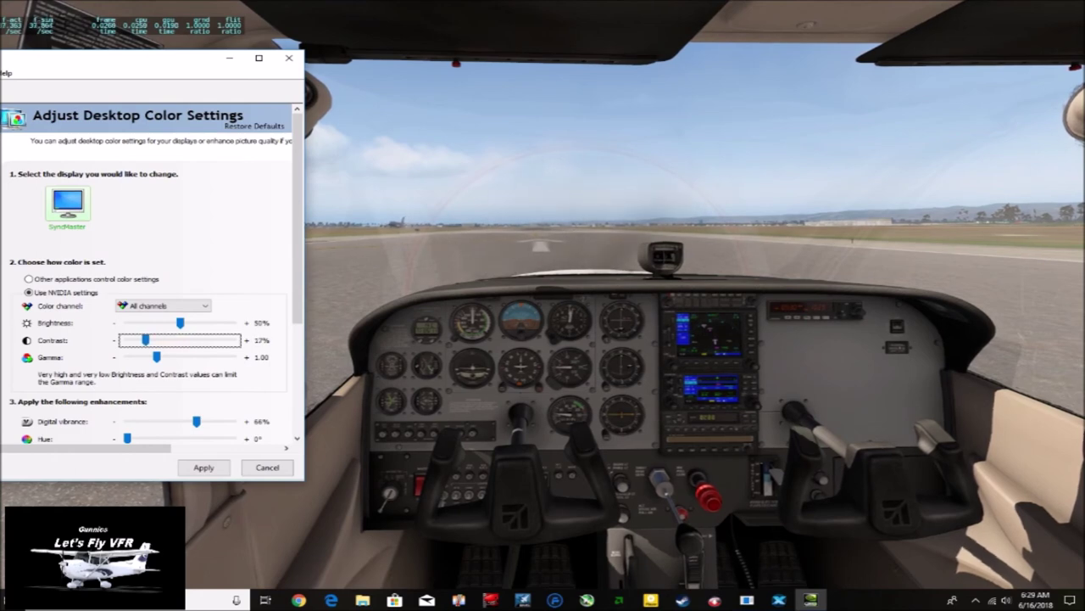
key("Right")
key("Right")
key("Right")
key("Right")
key("Right")
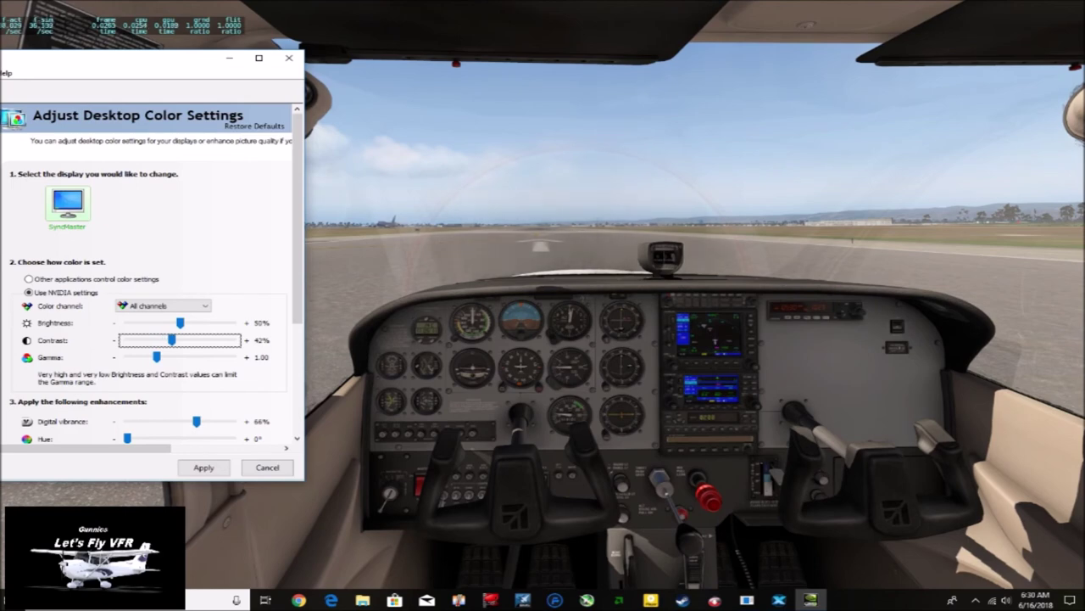
key("Right")
key("Right")
key("Right")
key("Right")
key("Right")
key("Right")
key("Right")
key("Right")
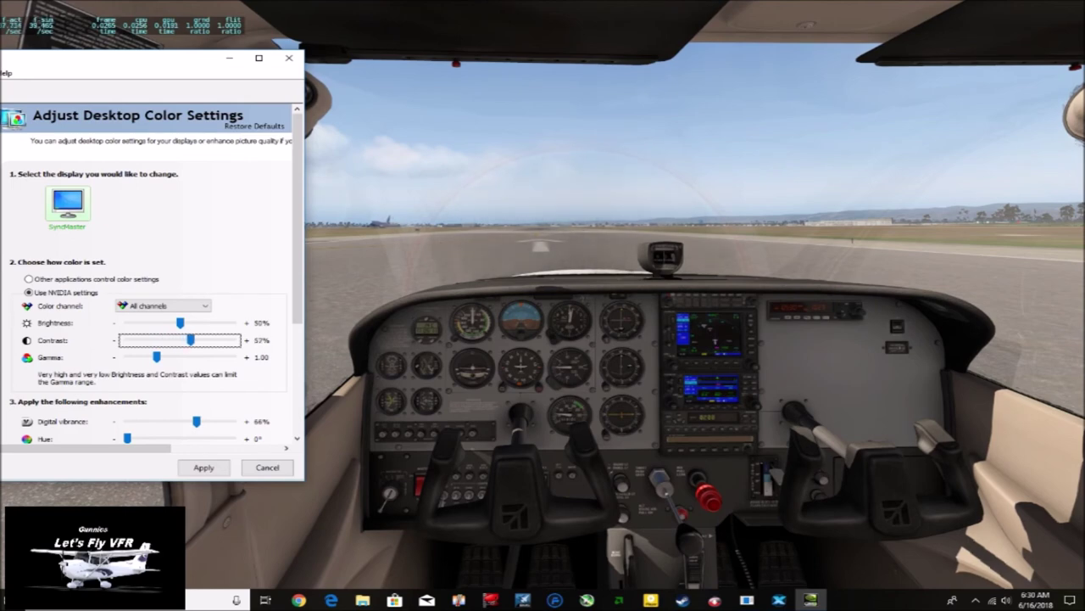
key("Left")
key("Left")
key("Left")
key("Left")
key("Left")
key("Left")
key("Left")
key("Left")
key("Left")
key("Left")
key("Left")
key("Left")
key("Left")
key("Left")
key("Left")
key("Left")
key("Left")
key("Left")
key("Left")
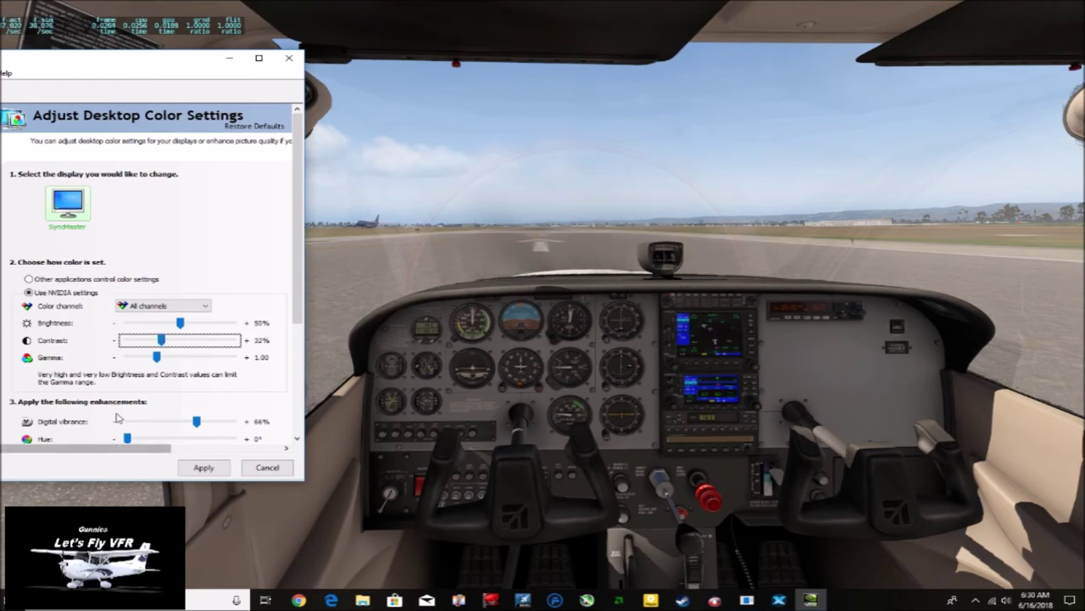
left_click(179, 328)
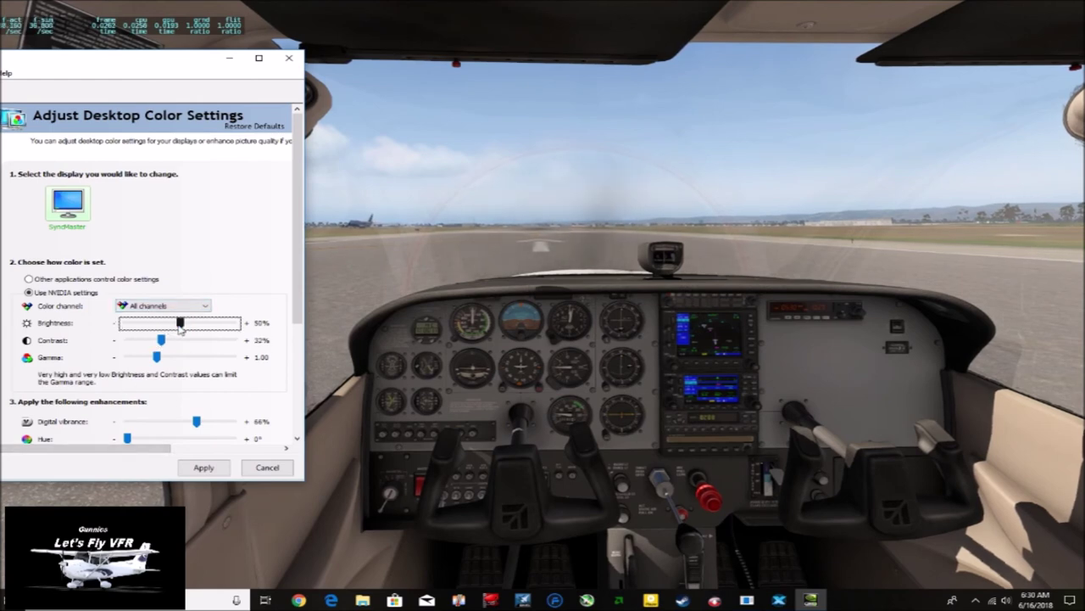
Keep brightness at 50%, apply the 66% vibrance and 32% contrast, and close the panel
key("Right")
key("Right")
key("Right")
key("Right")
key("Right")
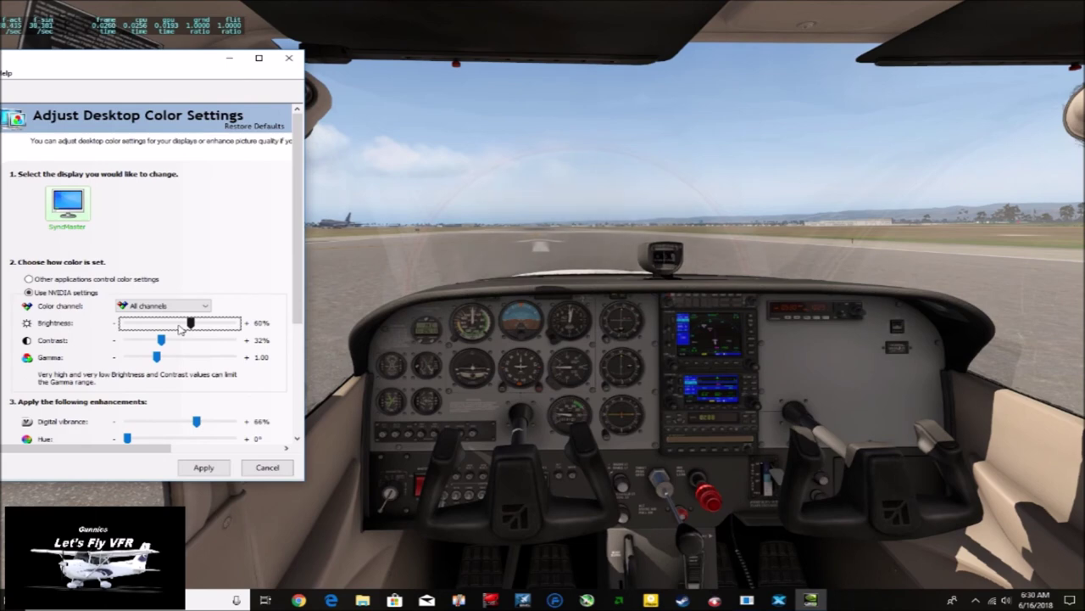
key("Left")
key("Left")
key("Left")
key("Left")
key("Left")
key("Left")
key("Left")
key("Left")
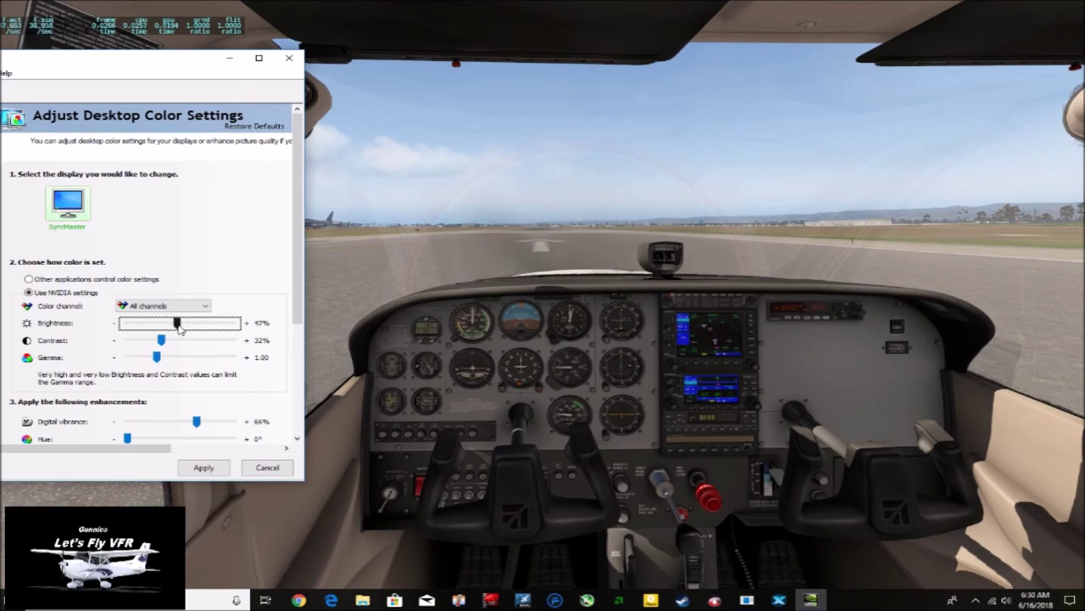
key("Right")
key("Right")
key("Right")
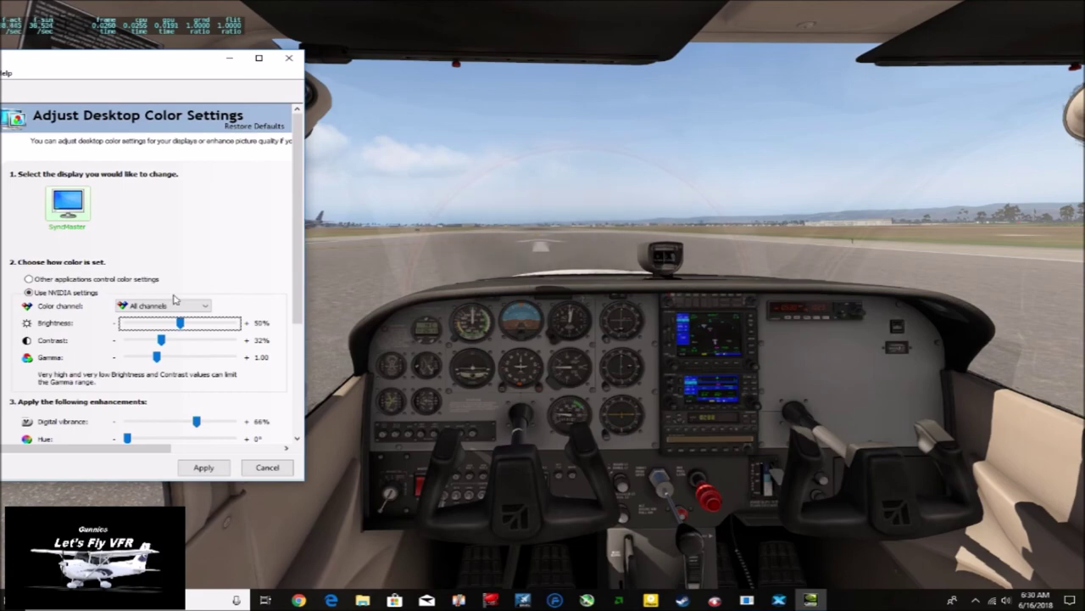
left_click_drag(70, 64, 625, 314)
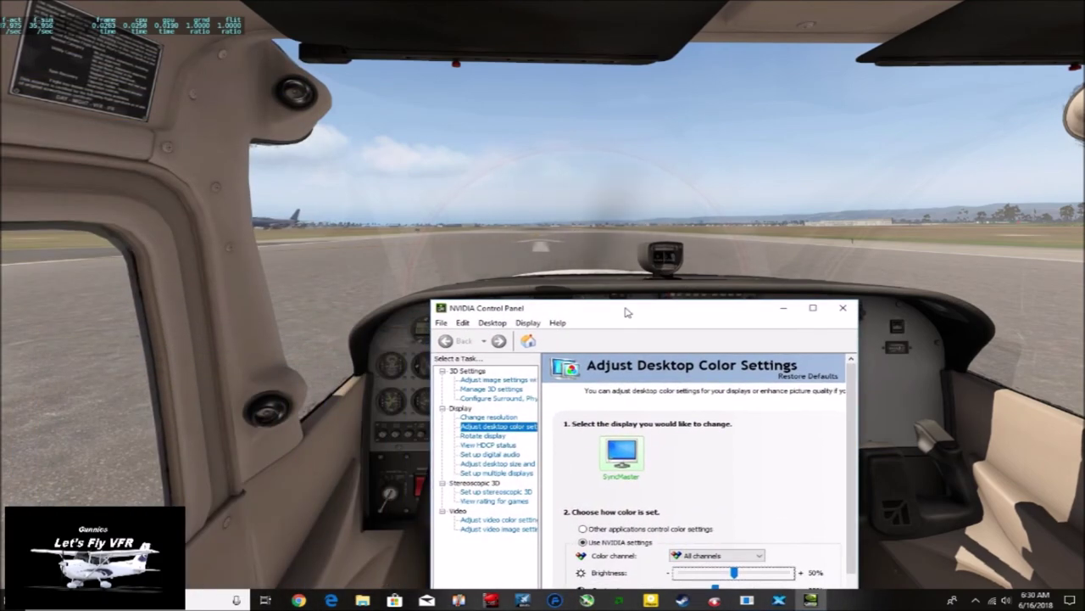
left_click_drag(662, 310, 462, 147)
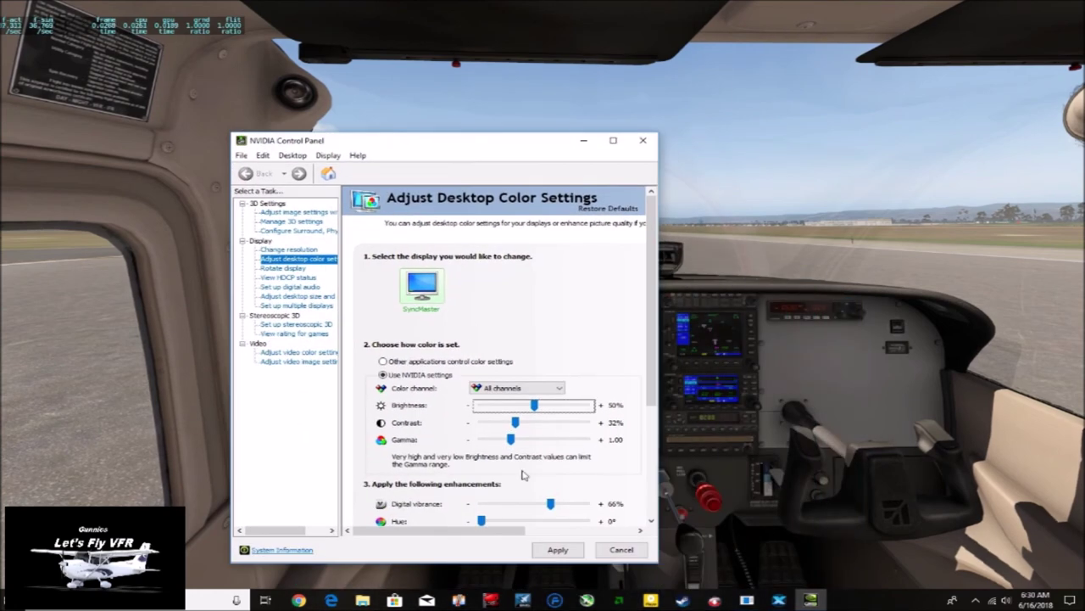
left_click(565, 551)
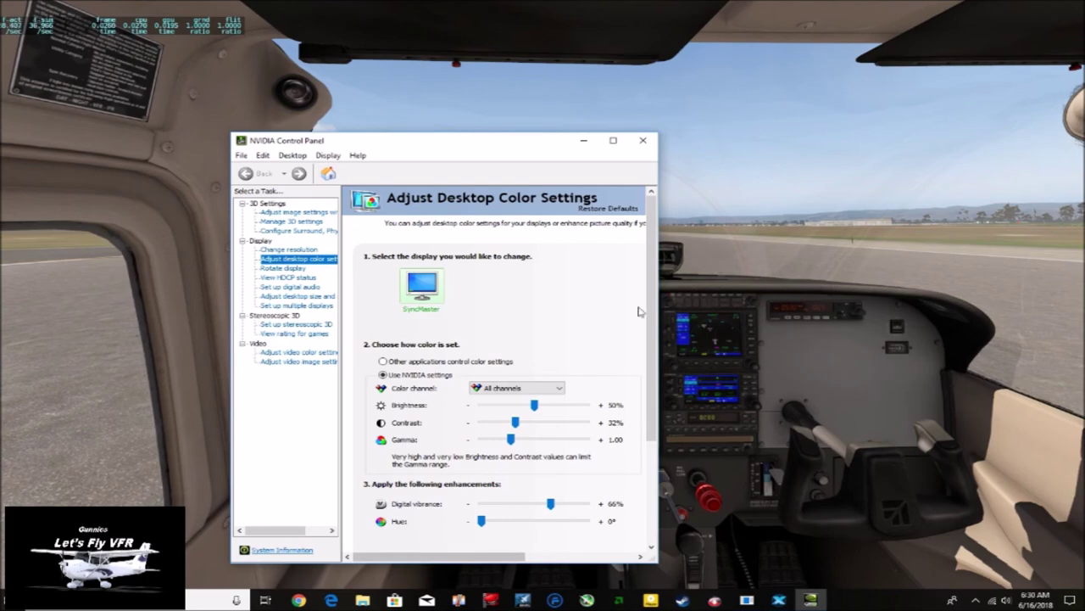
left_click(646, 140)
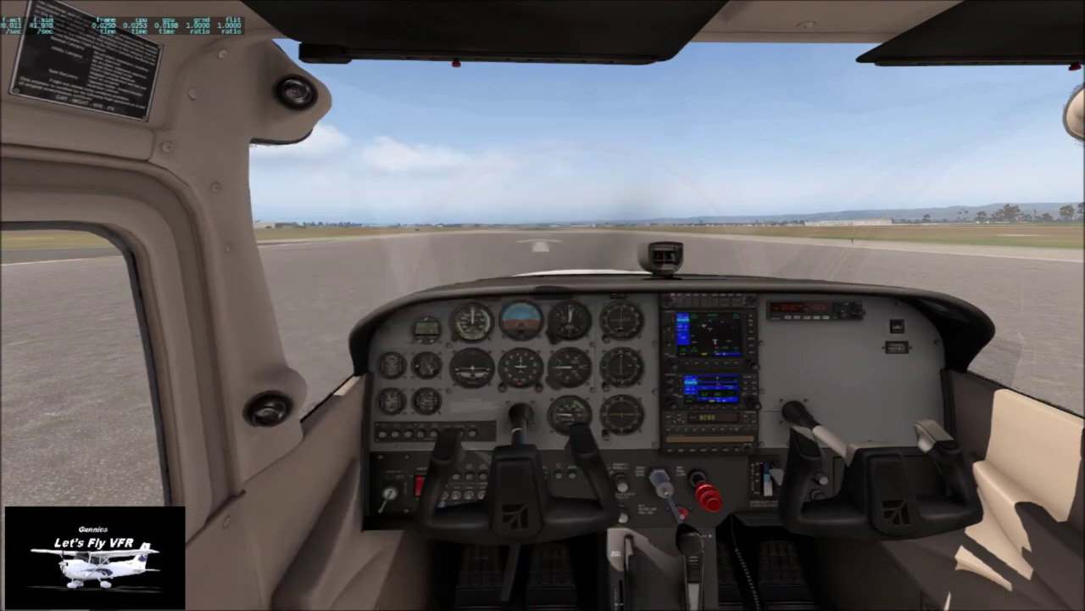
key("ctrl+shift+w")
key("shift+9")
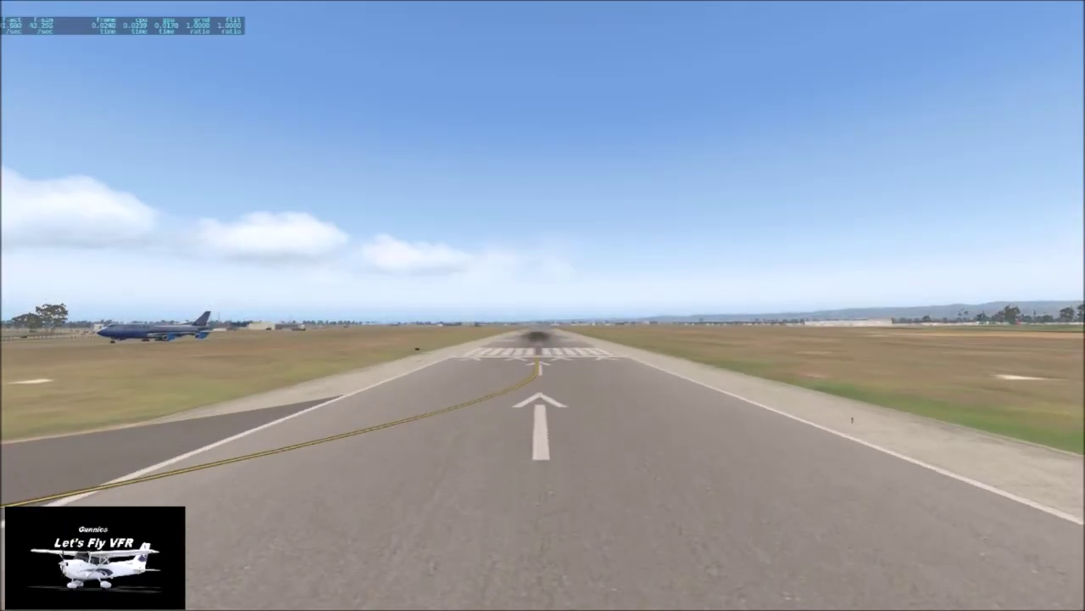
key("Left")
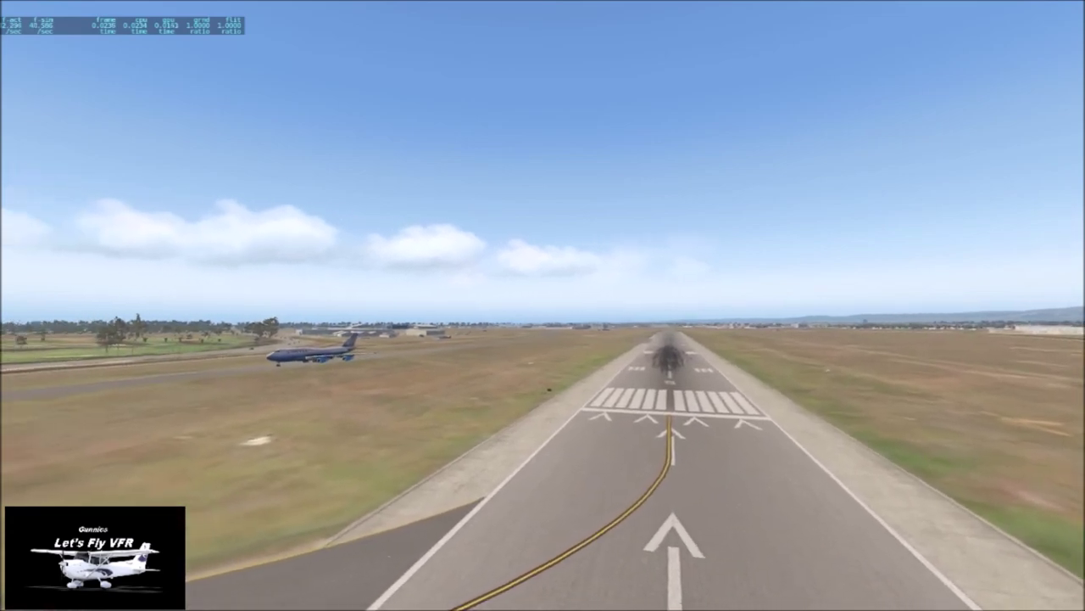
key("Left")
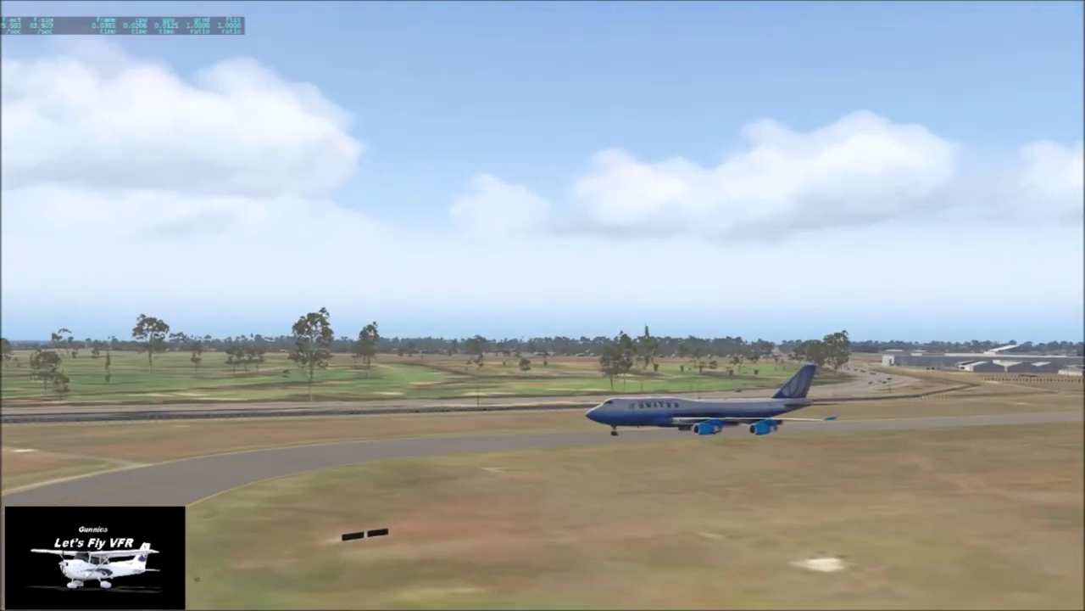
key("equal")
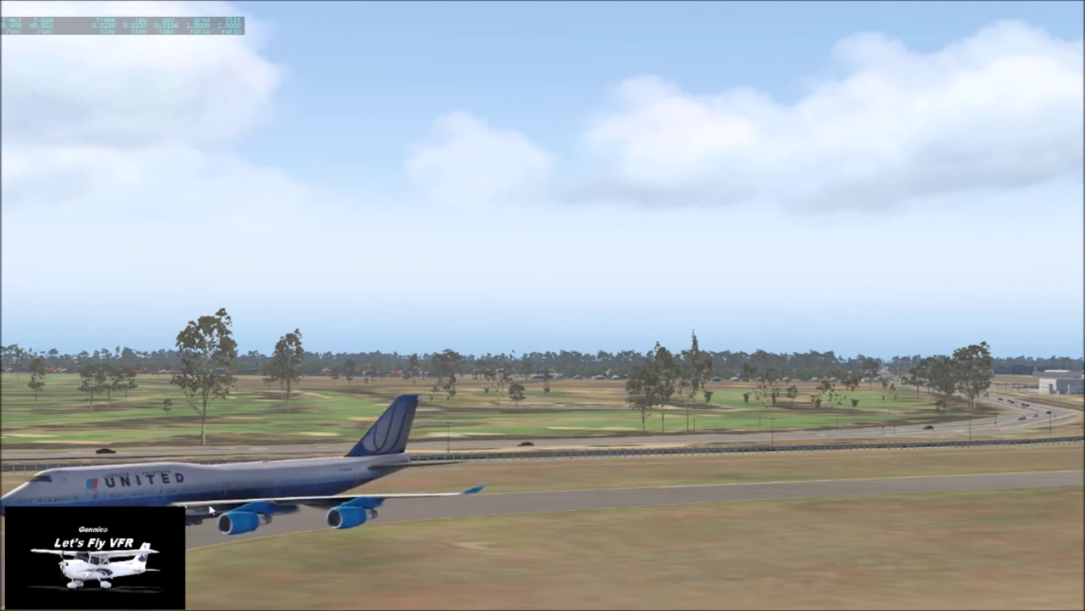
key("shift+9")
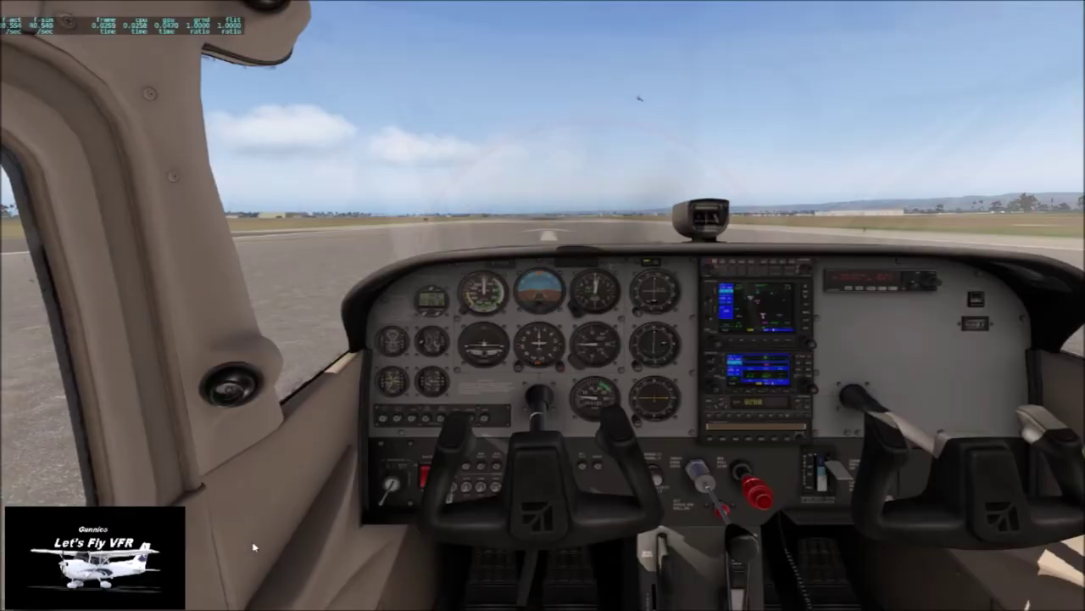